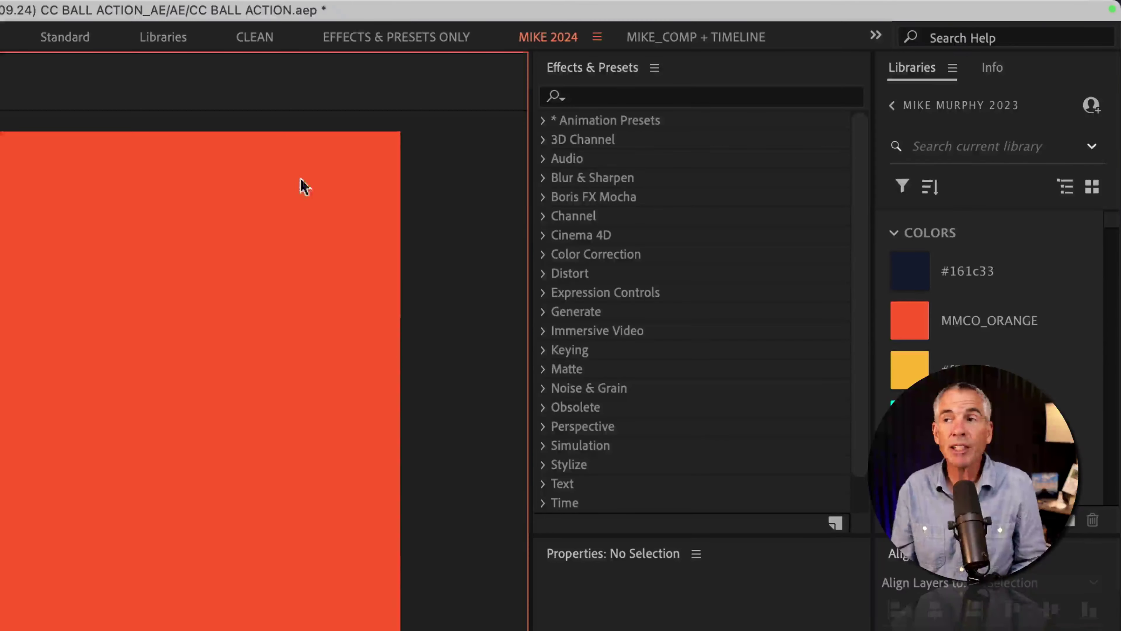
- Search the effects for "ball" and apply CC Ball Action to the ORANGE SOLID layer
{"action": "left_click", "coordinate": [617, 74]}
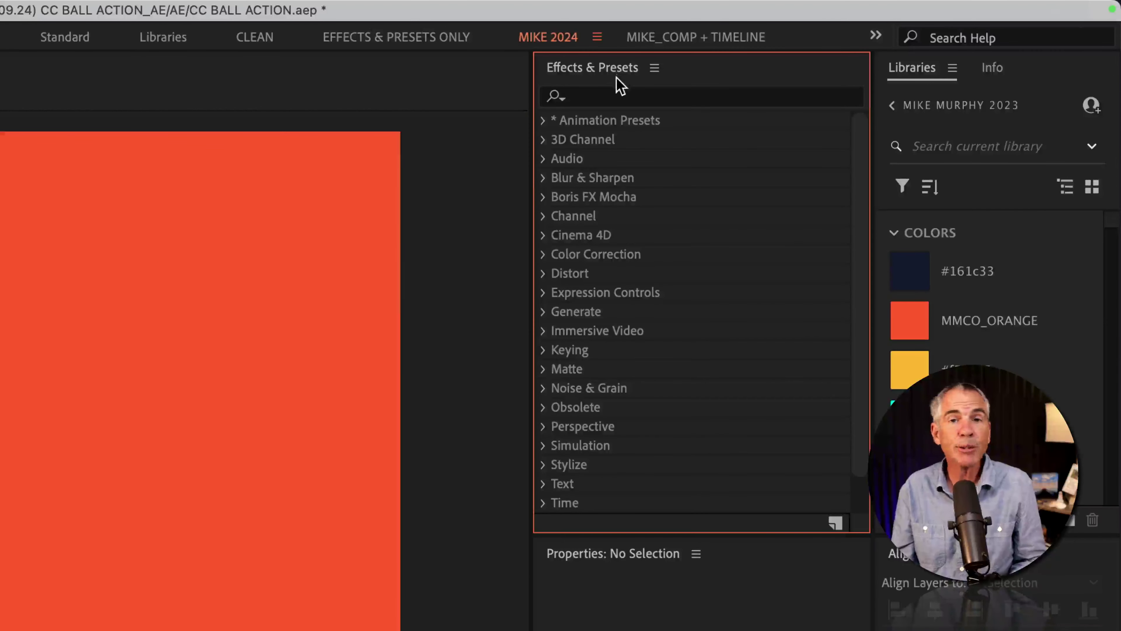
{"action": "left_click", "coordinate": [613, 97]}
{"action": "type", "text": "ball"}
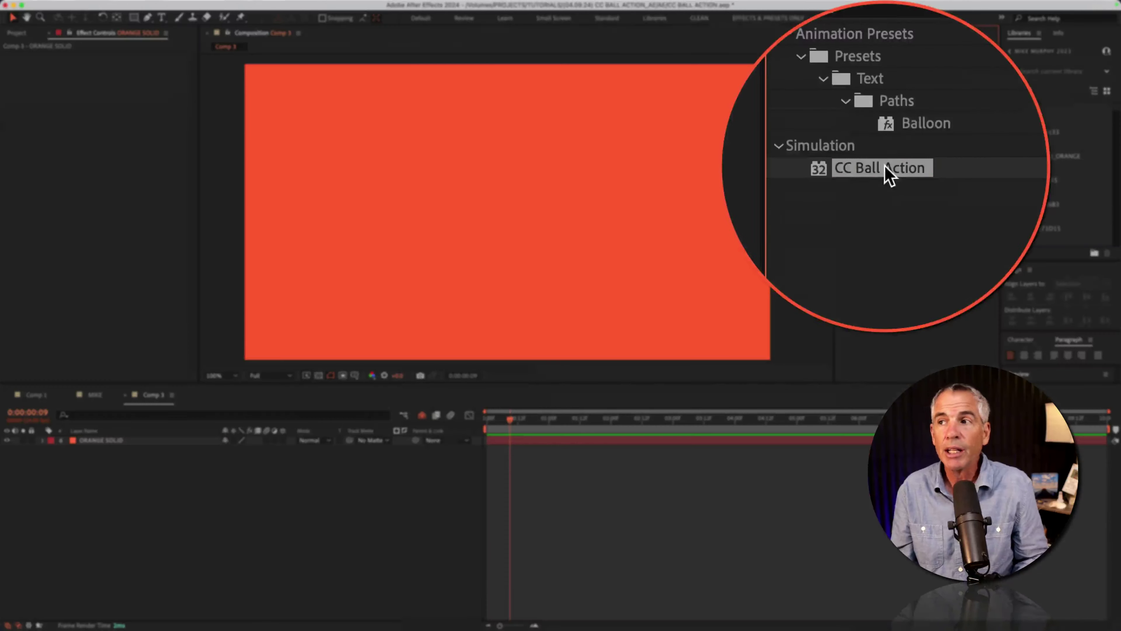
{"action": "left_click_drag", "start_coordinate": [635, 238], "coordinate": [133, 441]}
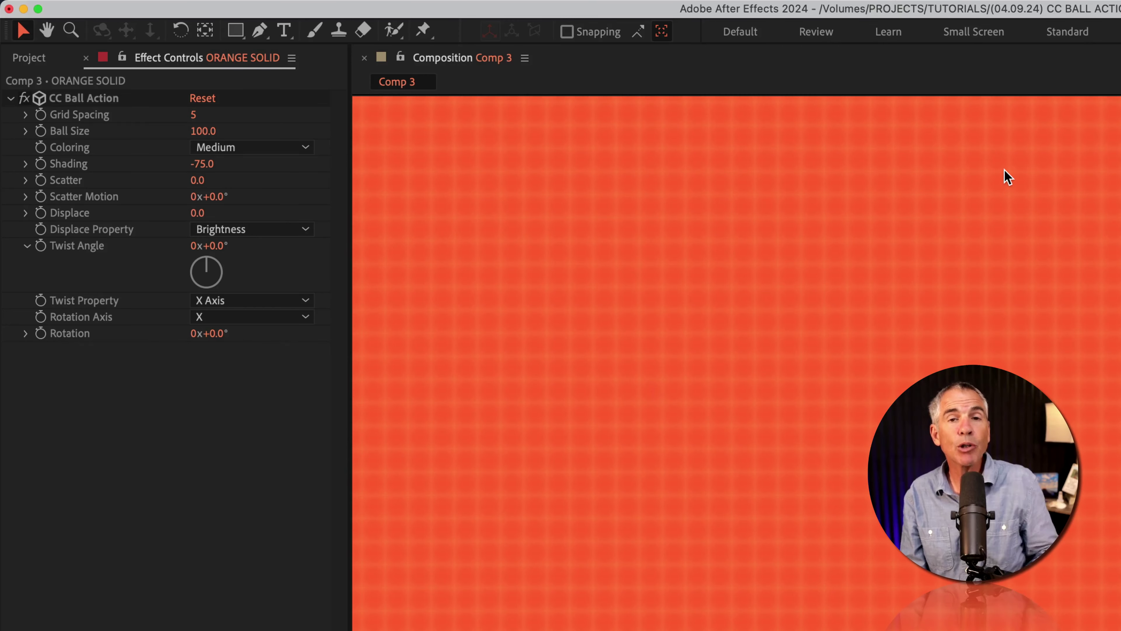
- Try out the effect's grid spacing, reset it, and reduce the Ball Size to 45 on the orange solid
{"action": "left_click", "coordinate": [164, 61]}
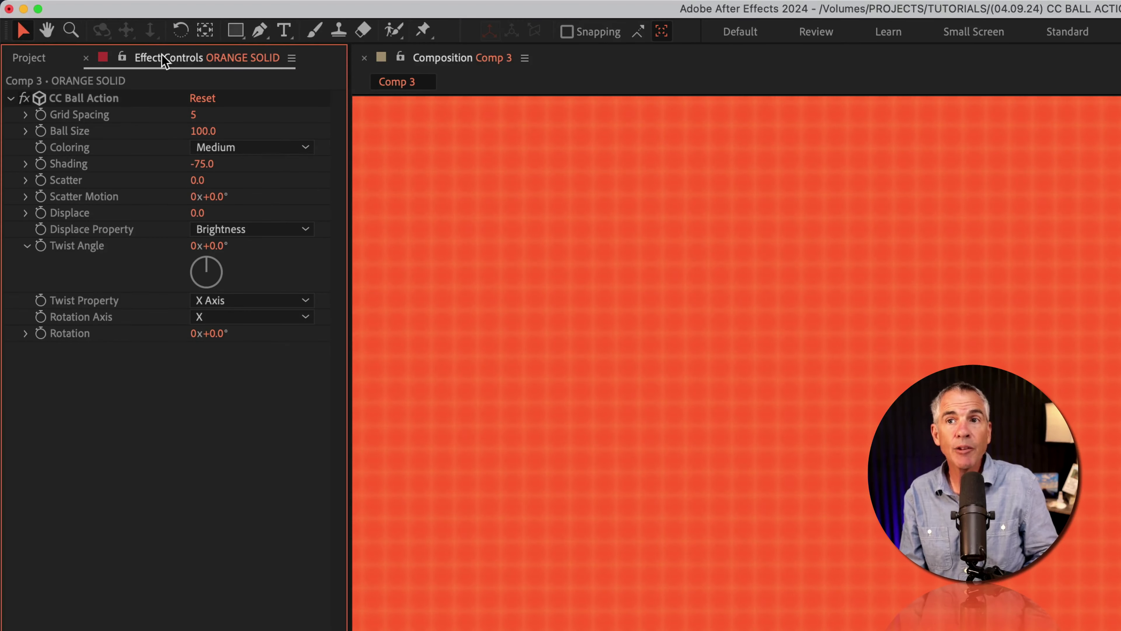
{"action": "mouse_move", "coordinate": [200, 117]}
{"action": "left_mouse_down"}
{"action": "mouse_move", "coordinate": [230, 116]}
{"action": "mouse_move", "coordinate": [185, 117]}
{"action": "left_mouse_up"}
{"action": "left_click", "coordinate": [203, 101]}
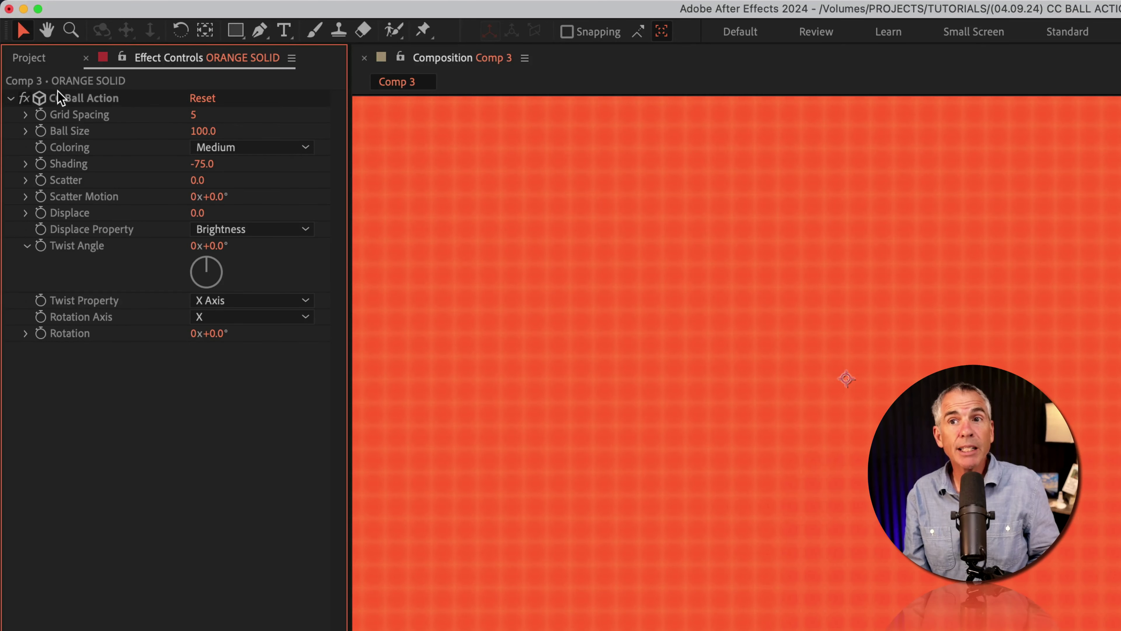
{"action": "left_click_drag", "start_coordinate": [204, 131], "coordinate": [172, 136]}
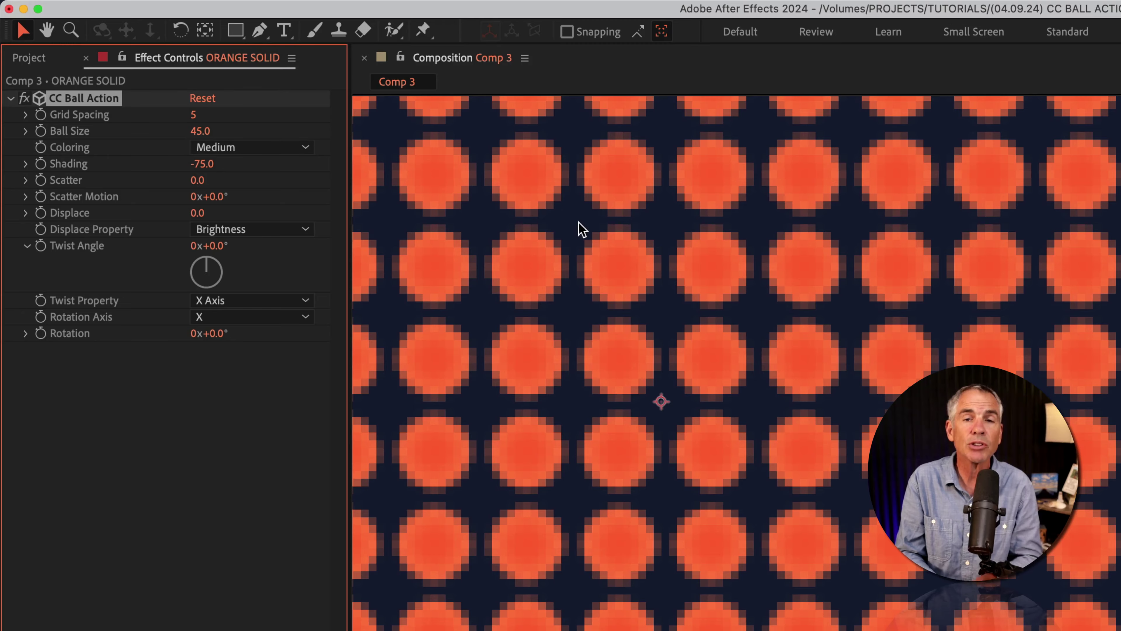
- Set the orange solid's CC Ball Action Grid Spacing to 25 and Ball Size to 25
{"action": "key", "text": "comma"}
{"action": "key", "text": "comma"}
{"action": "key", "text": "comma"}
{"action": "key", "text": "comma"}
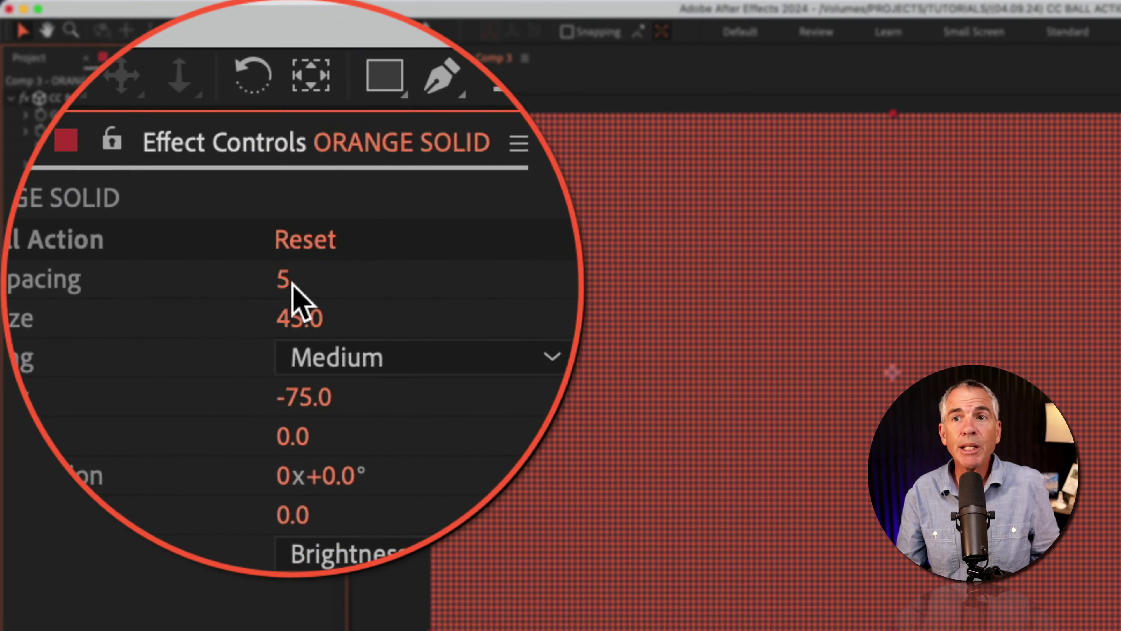
{"action": "left_click", "coordinate": [291, 281]}
{"action": "type", "text": "25"}
{"action": "key", "text": "Return"}
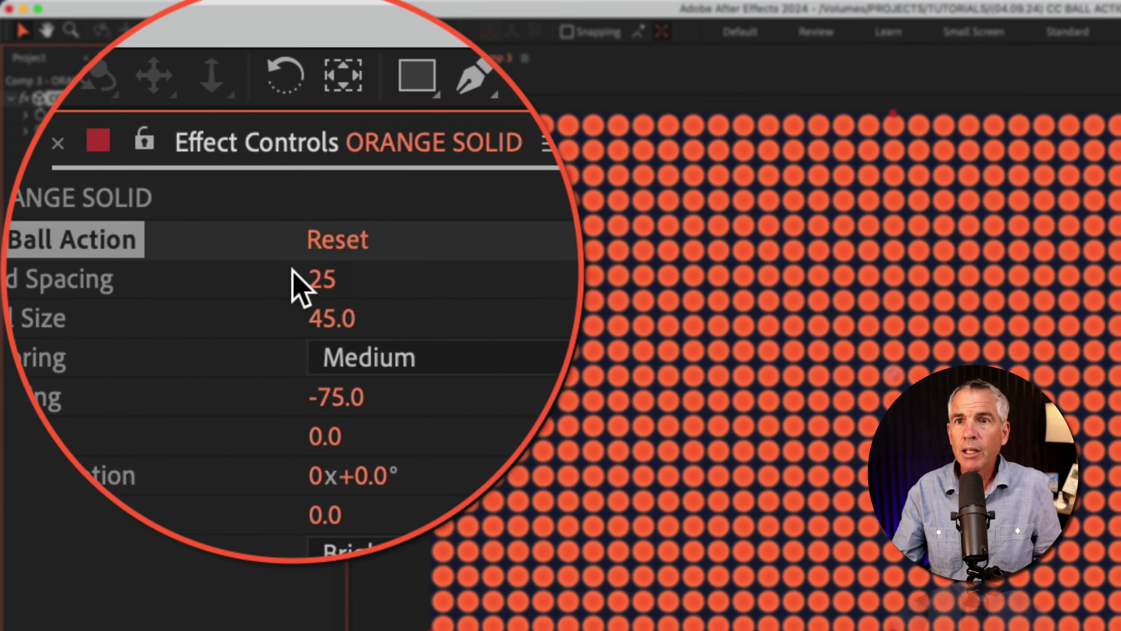
{"action": "left_click", "coordinate": [293, 292]}
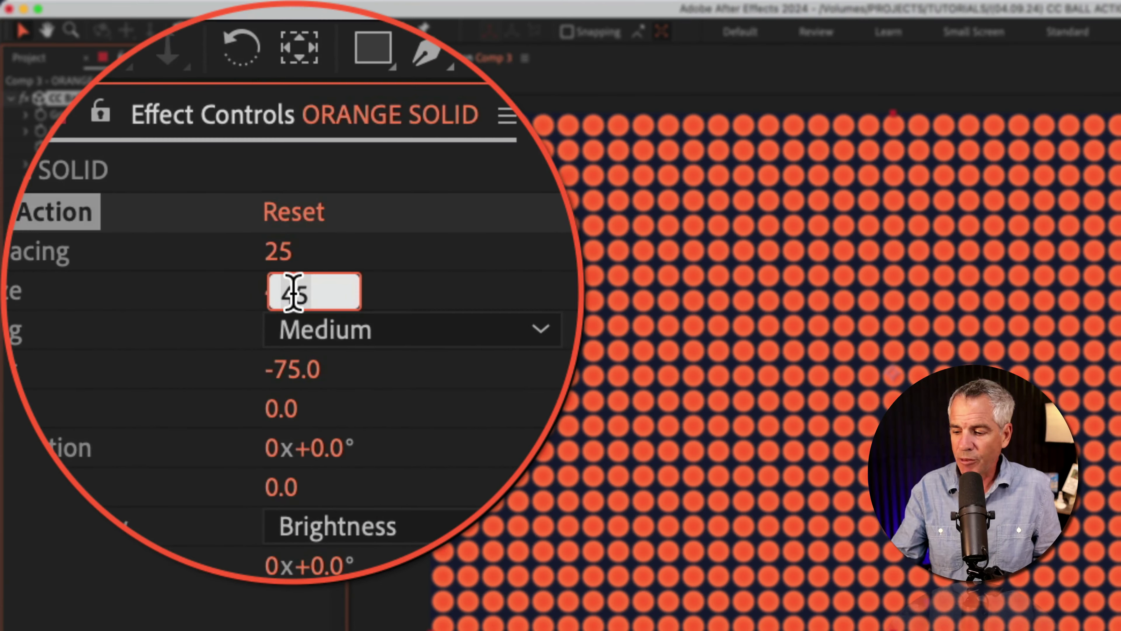
{"action": "type", "text": "25"}
{"action": "key", "text": "Return"}
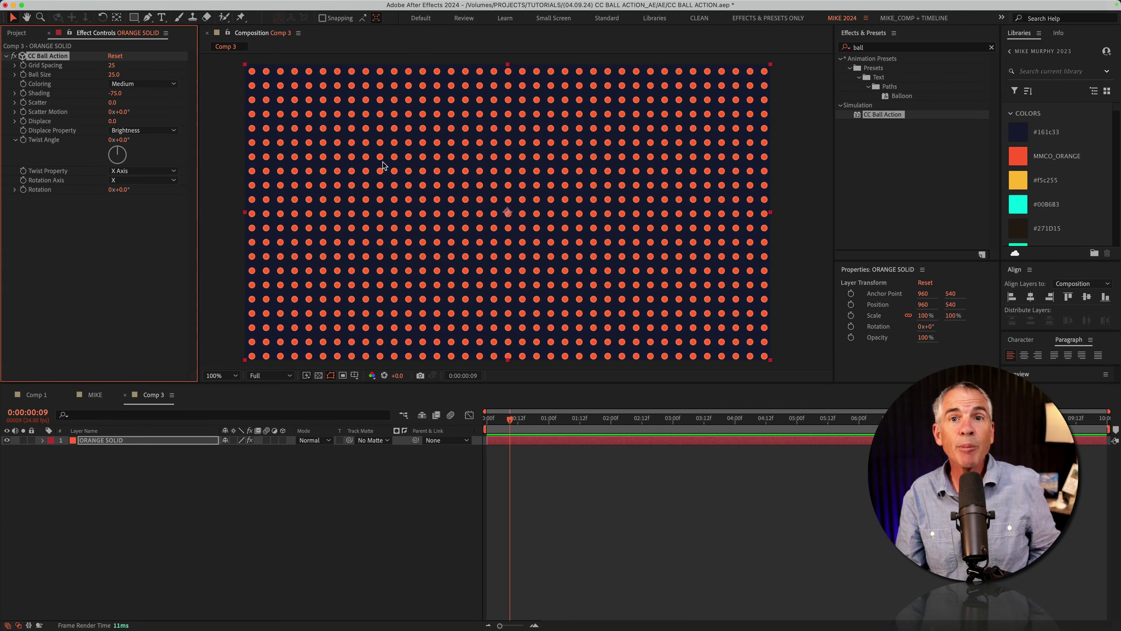
- Increase the Scatter value of CC Ball Action on the orange solid to spread the balls apart
{"action": "left_click", "coordinate": [54, 245]}
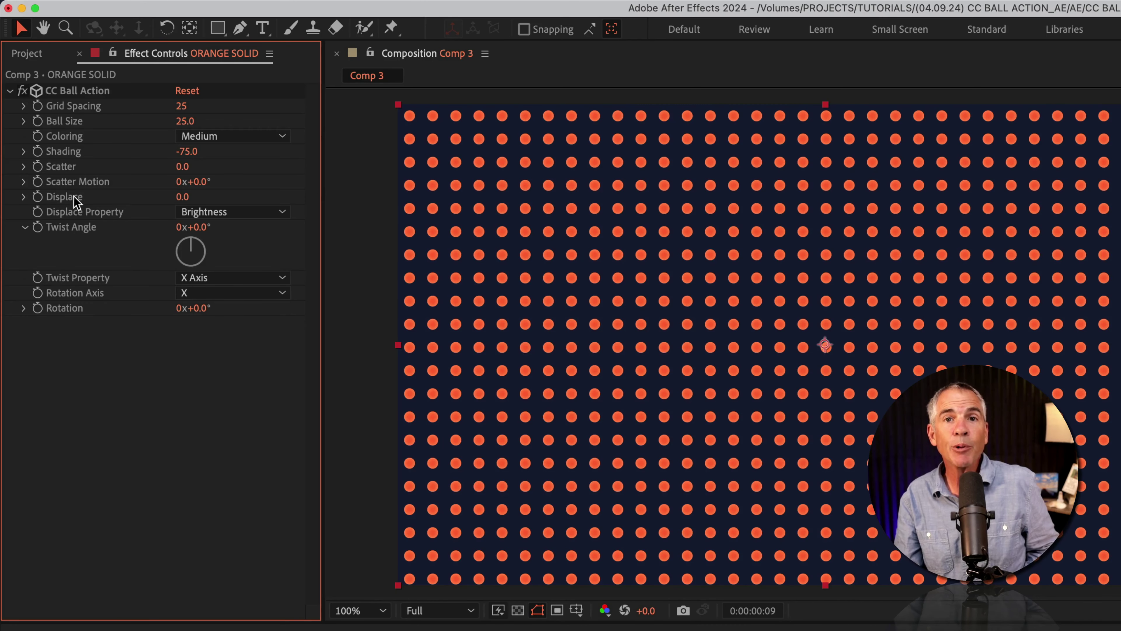
{"action": "left_click_drag", "start_coordinate": [182, 166], "coordinate": [618, 160]}
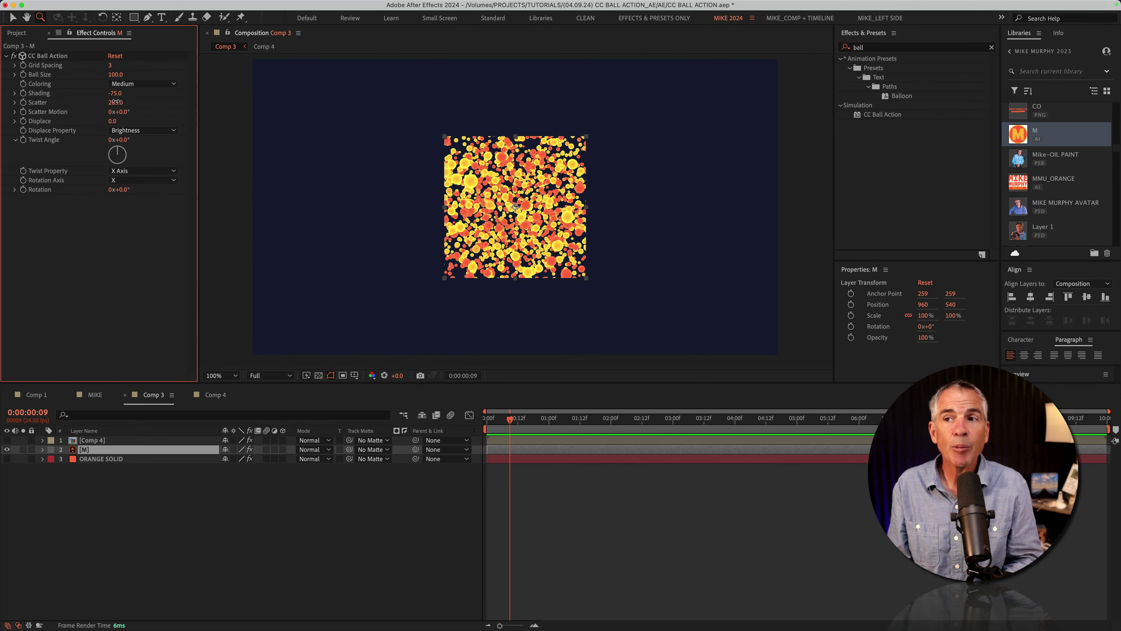
- Remove CC Ball Action from the M logo layer and pre-compose the layer as M Comp 1, moving all attributes into the new composition
{"action": "mouse_move", "coordinate": [115, 101]}
{"action": "left_mouse_down"}
{"action": "mouse_move", "coordinate": [243, 95]}
{"action": "mouse_move", "coordinate": [133, 101]}
{"action": "left_mouse_up"}
{"action": "key", "text": "Delete"}
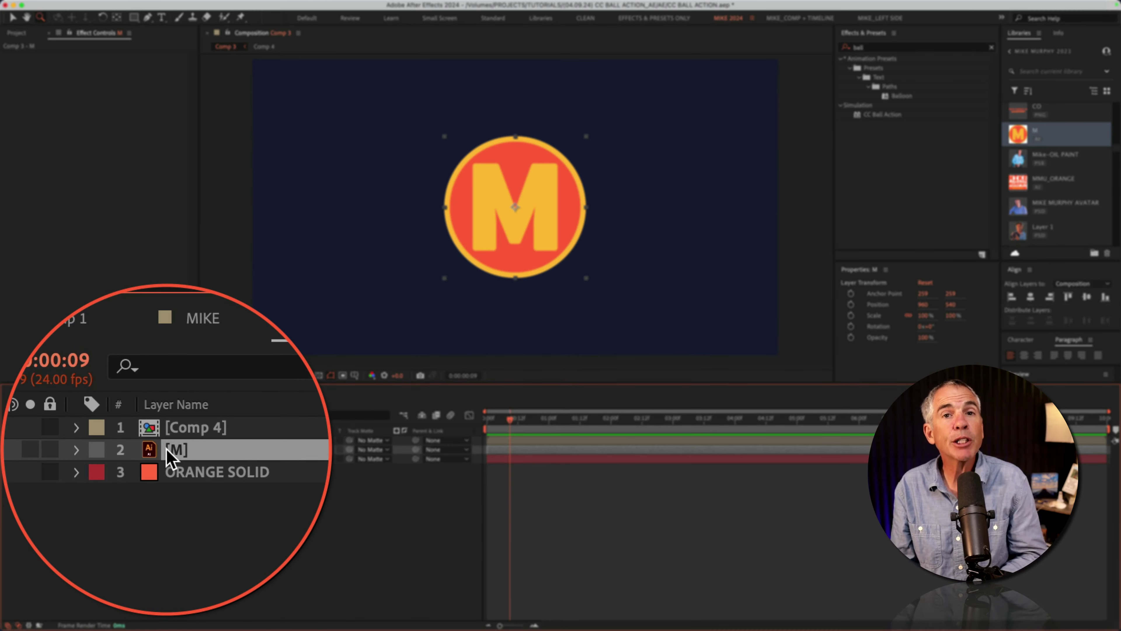
{"action": "right_click", "coordinate": [80, 450]}
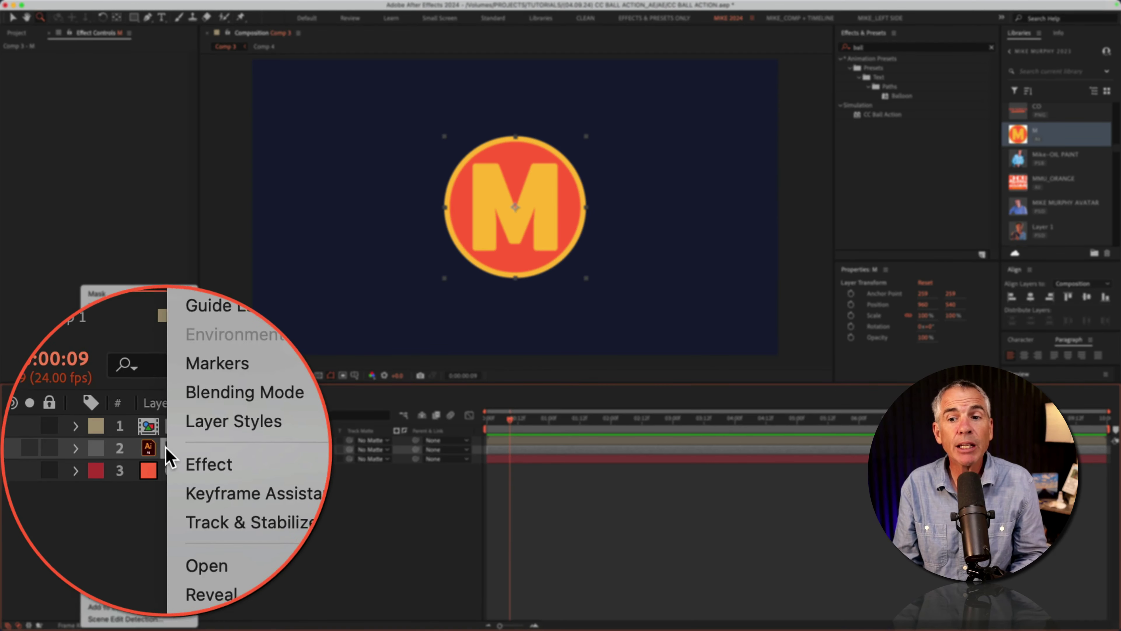
{"action": "left_click", "coordinate": [108, 552]}
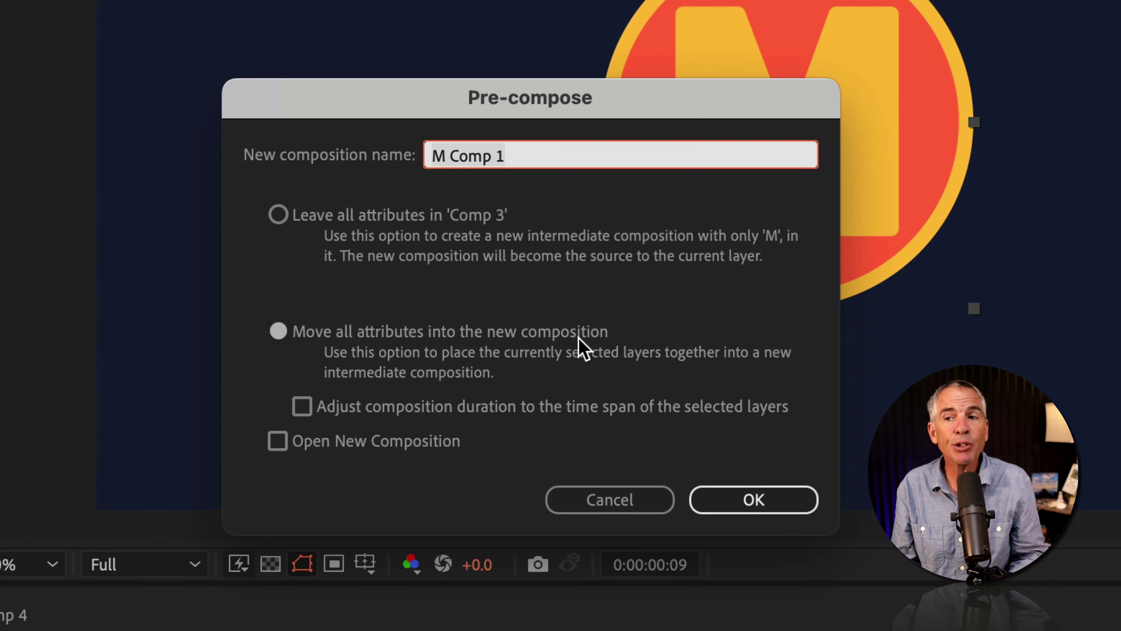
{"action": "left_click", "coordinate": [766, 499]}
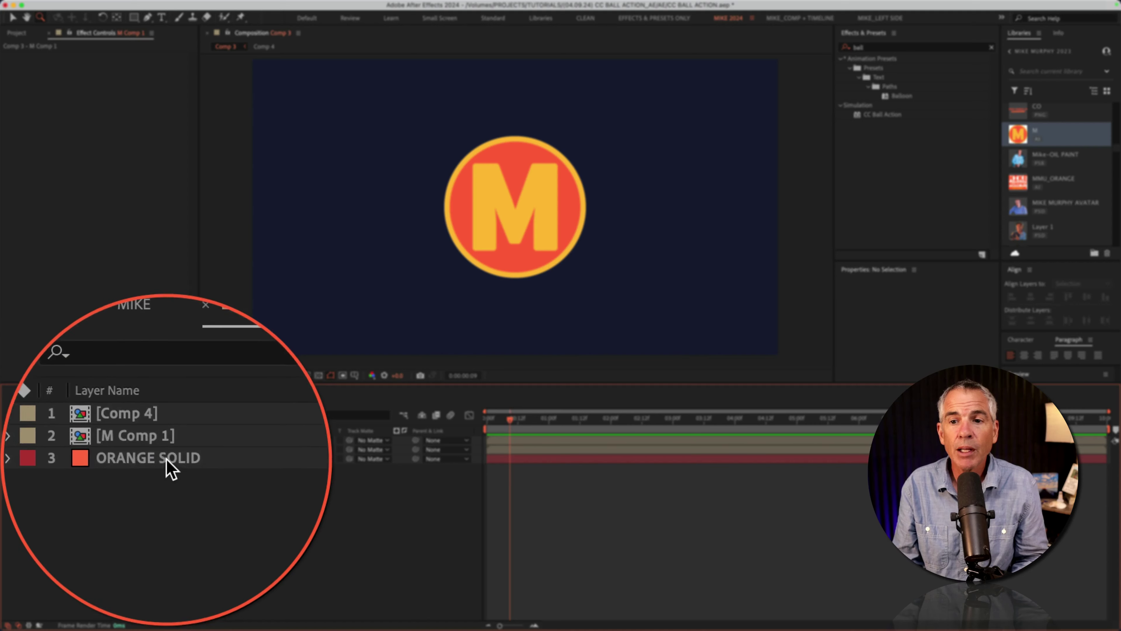
- Apply CC Ball Action to the M Comp 1 layer and increase its Scatter value
{"action": "left_click", "coordinate": [106, 440]}
{"action": "left_click", "coordinate": [106, 450]}
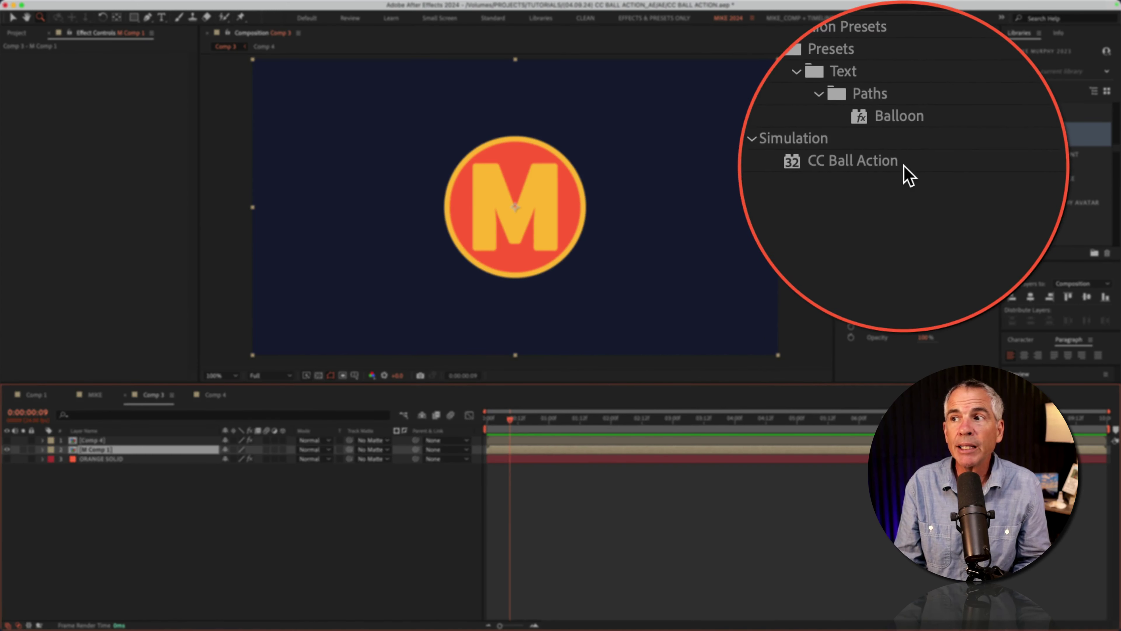
{"action": "left_click_drag", "start_coordinate": [901, 116], "coordinate": [101, 449]}
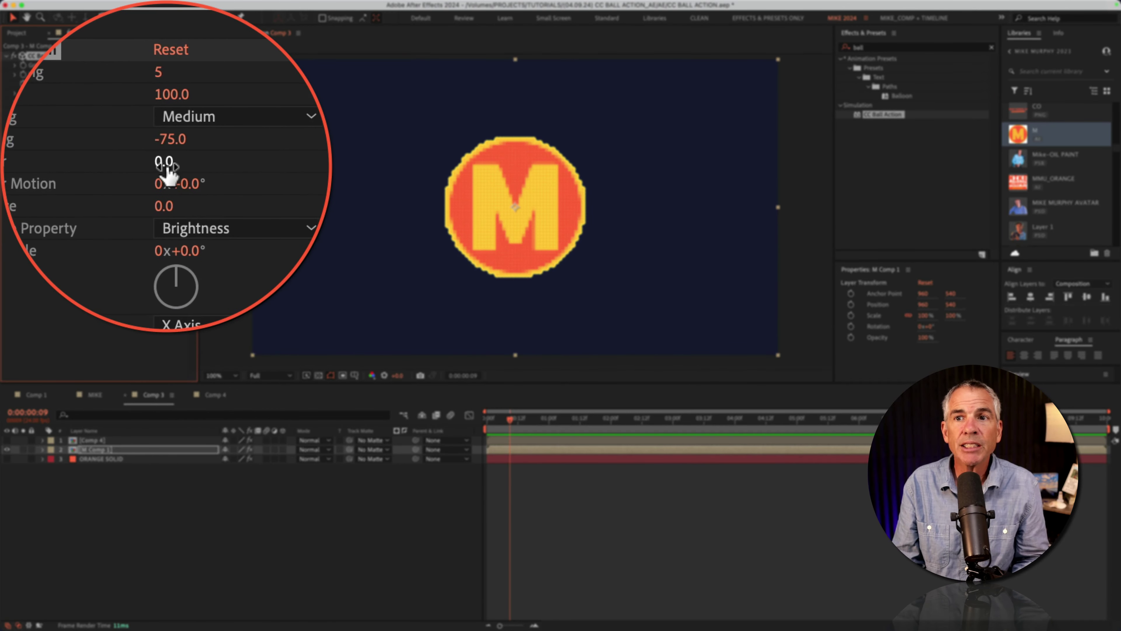
{"action": "left_click_drag", "start_coordinate": [113, 103], "coordinate": [146, 106]}
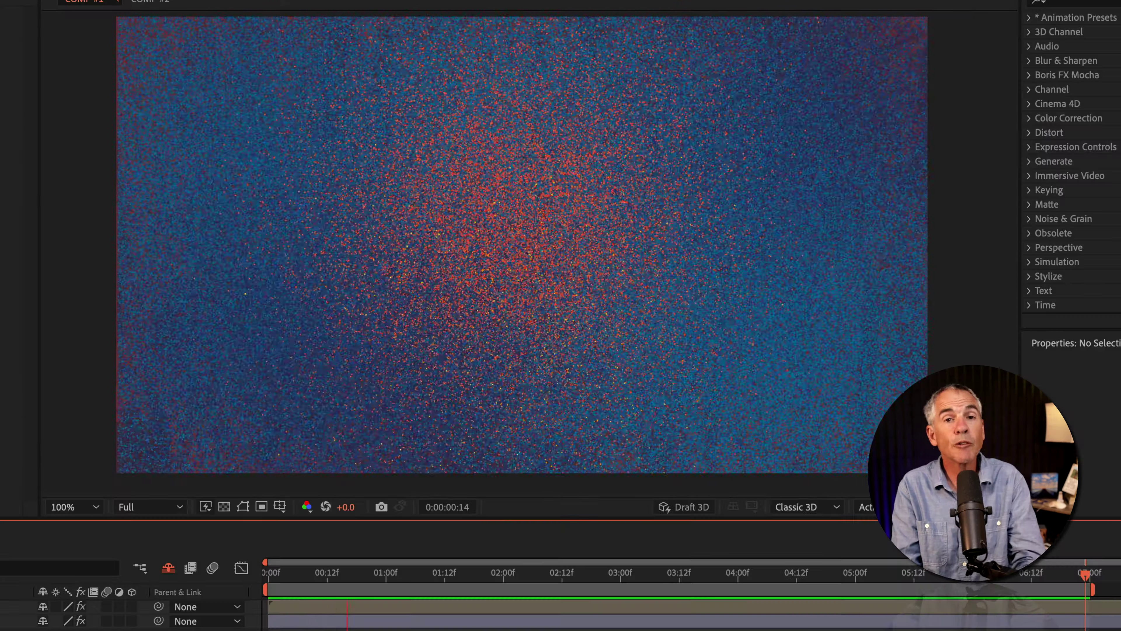
- Examine the composition settings of COMP #1 and COMP #2
{"action": "key", "text": "ctrl+k"}
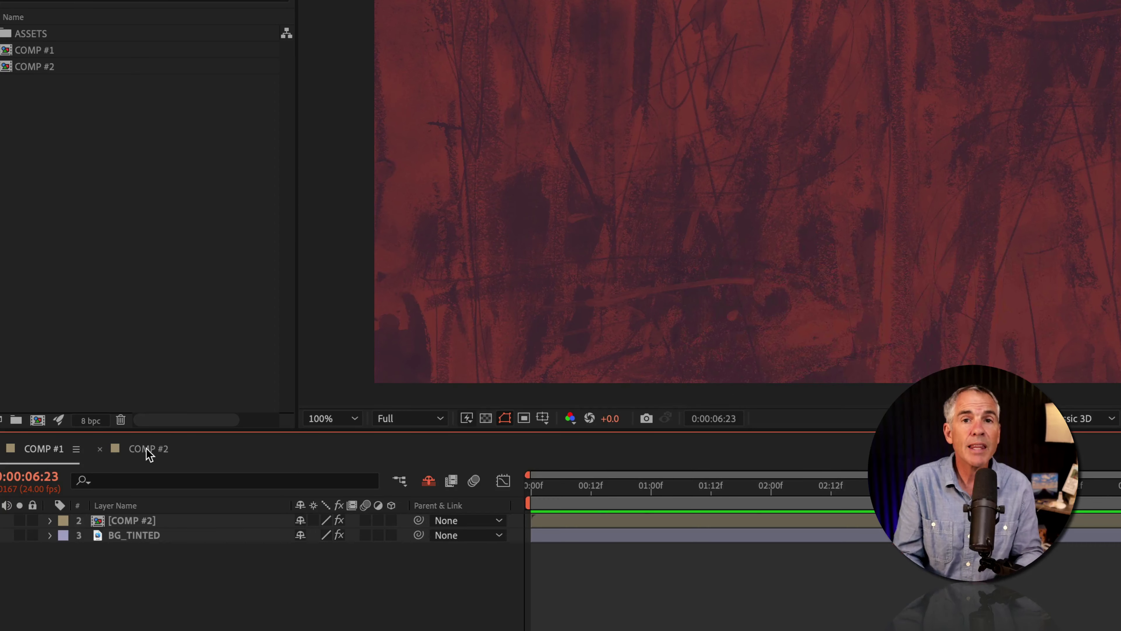
{"action": "left_click", "coordinate": [146, 448]}
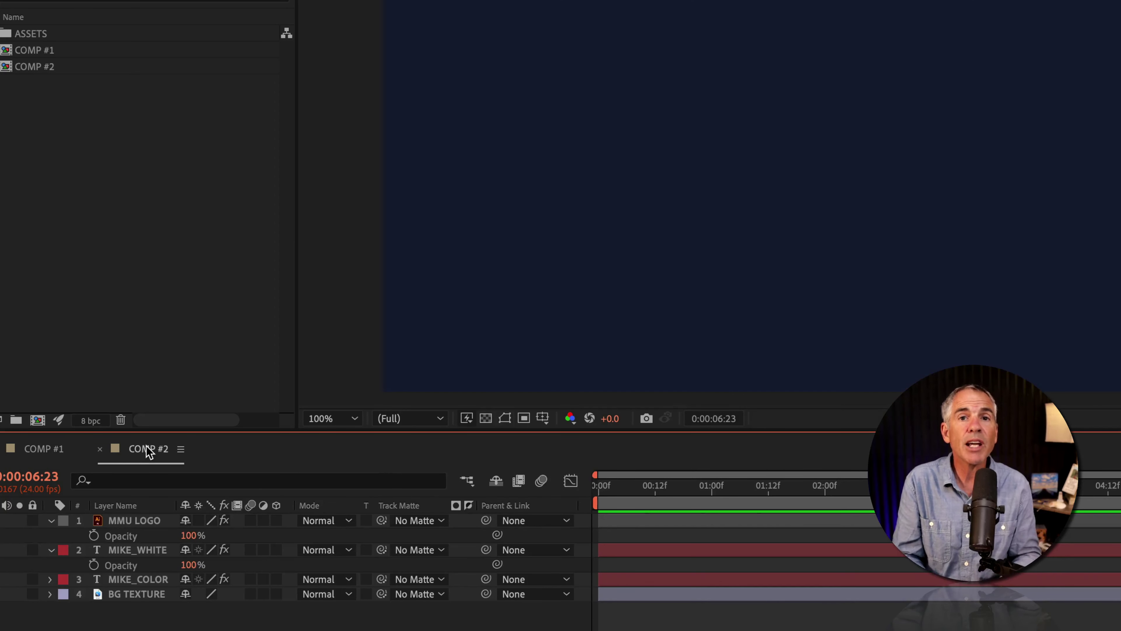
{"action": "key", "text": "super+k"}
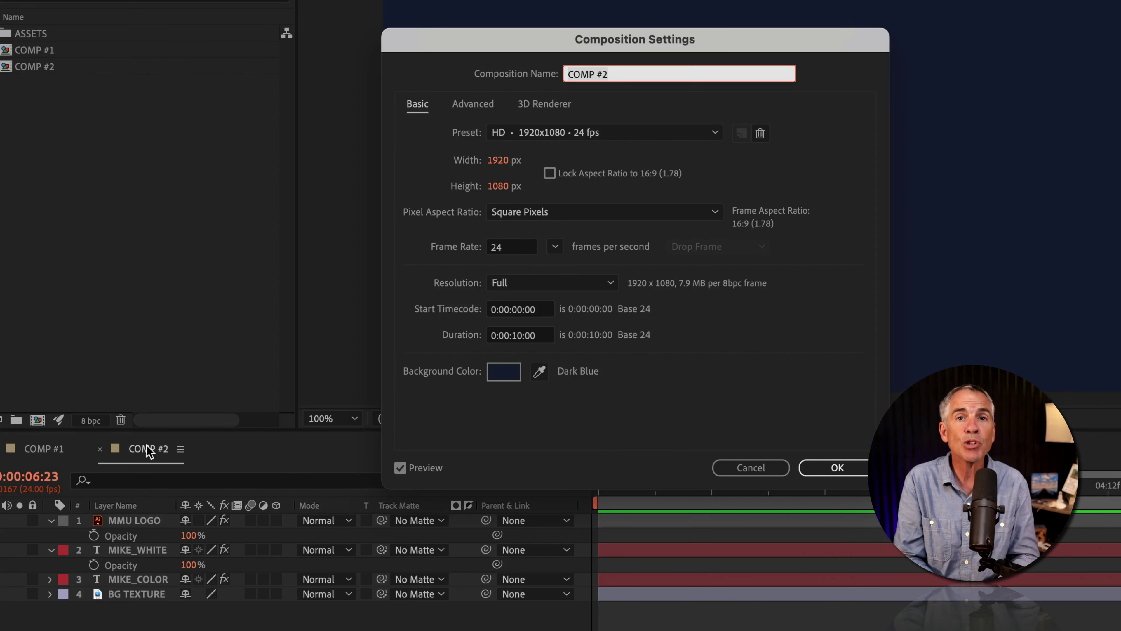
{"action": "left_click", "coordinate": [663, 99]}
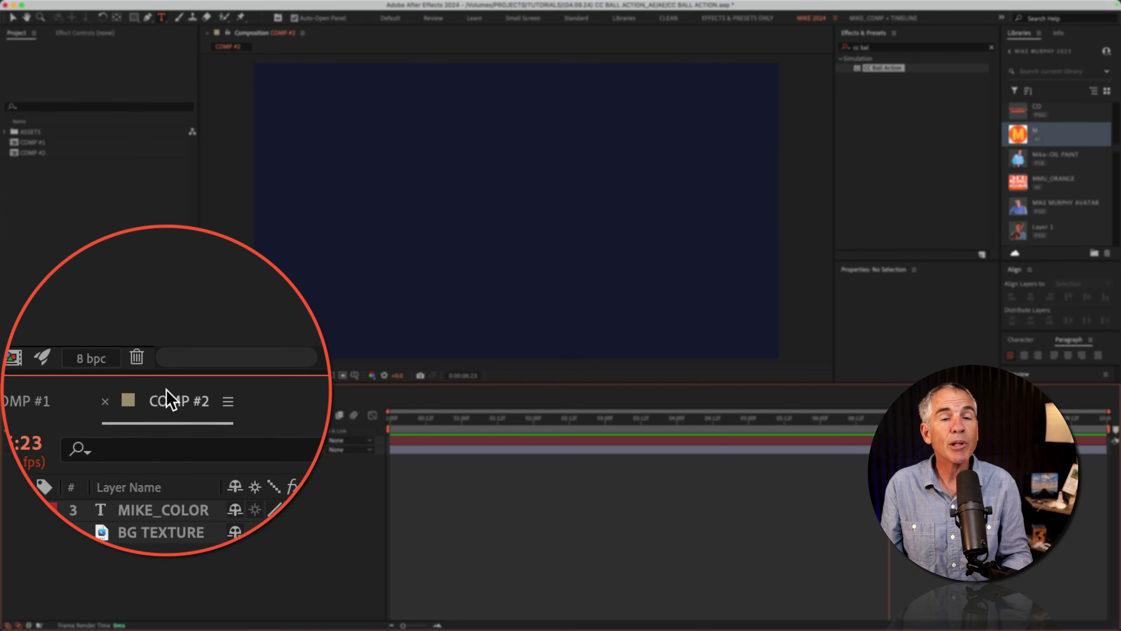
- Make the BG TEXTURE layer and the multicolored text layer above it visible in COMP #2
{"action": "left_click", "coordinate": [8, 450]}
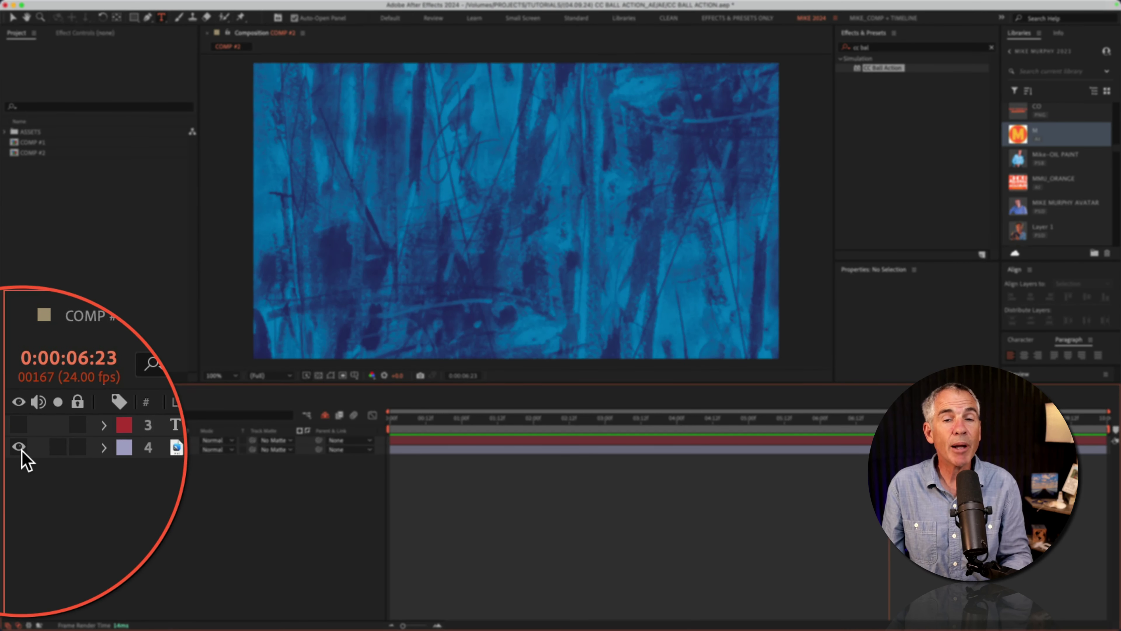
{"action": "left_click", "coordinate": [7, 440]}
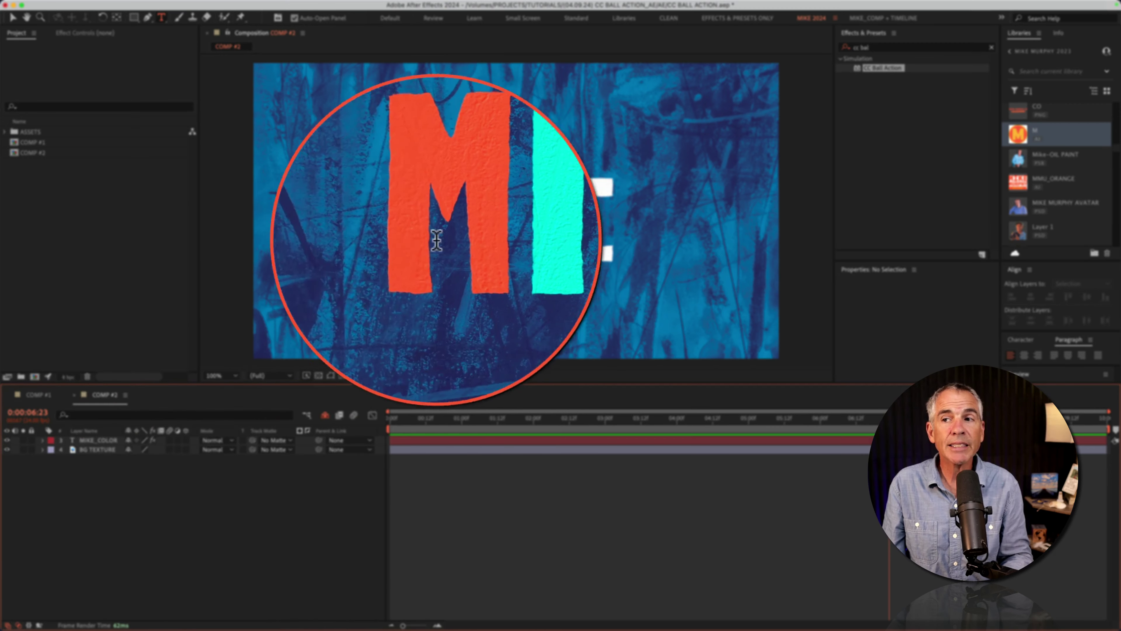
- Nest COMP #2 in the COMP #1 timeline, placing it above the BG_TINTED layer
{"action": "left_click", "coordinate": [39, 395]}
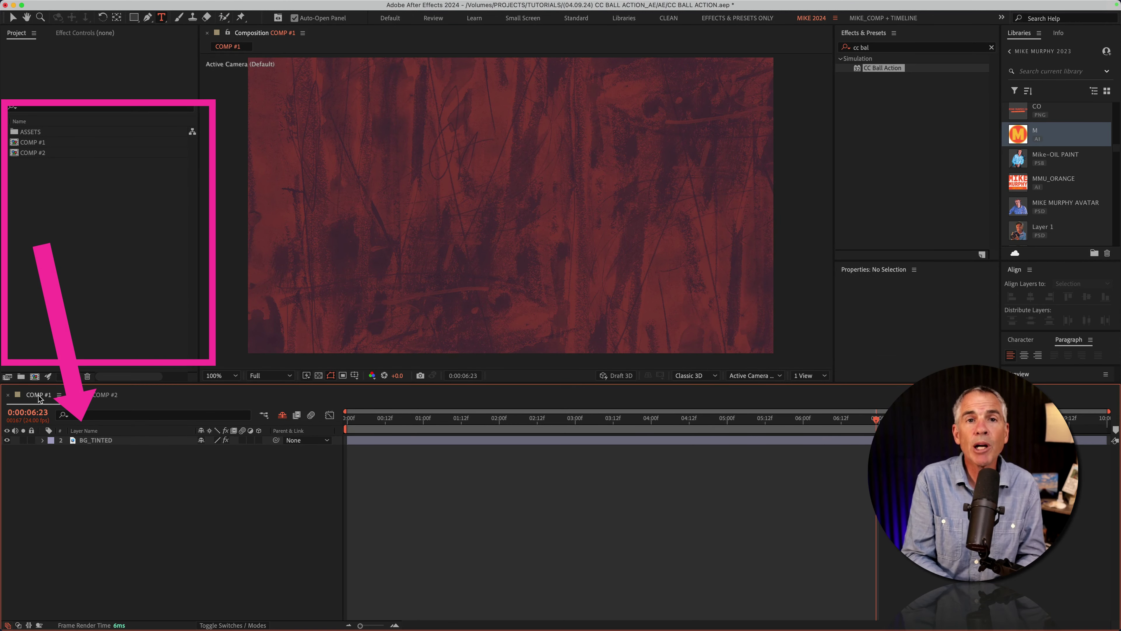
{"action": "left_click", "coordinate": [32, 155]}
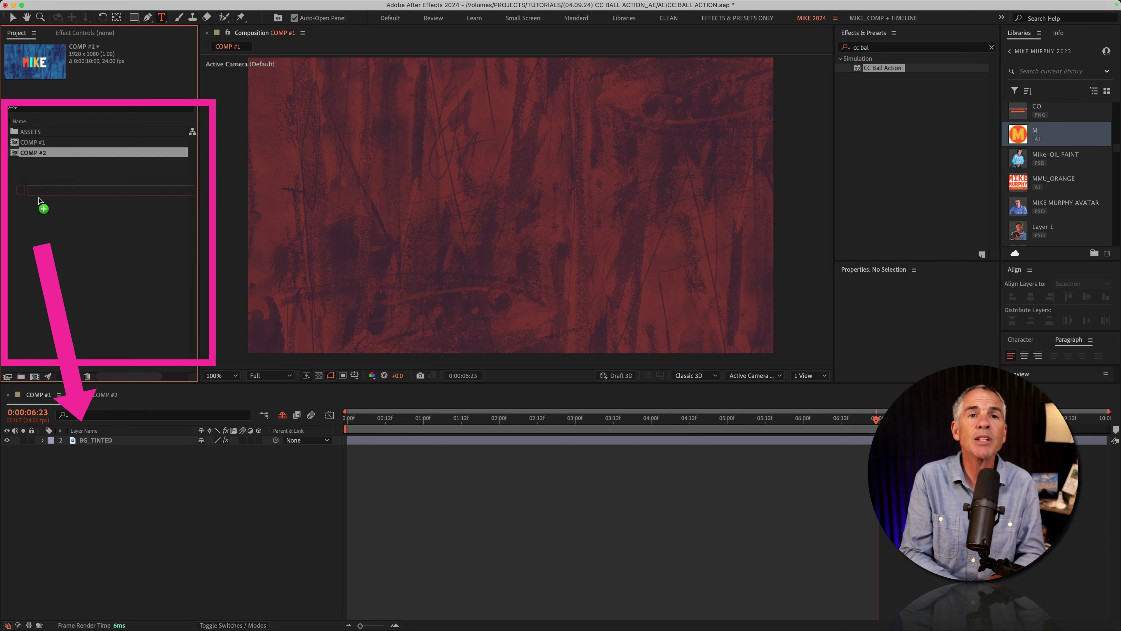
{"action": "left_click_drag", "start_coordinate": [38, 200], "coordinate": [79, 437]}
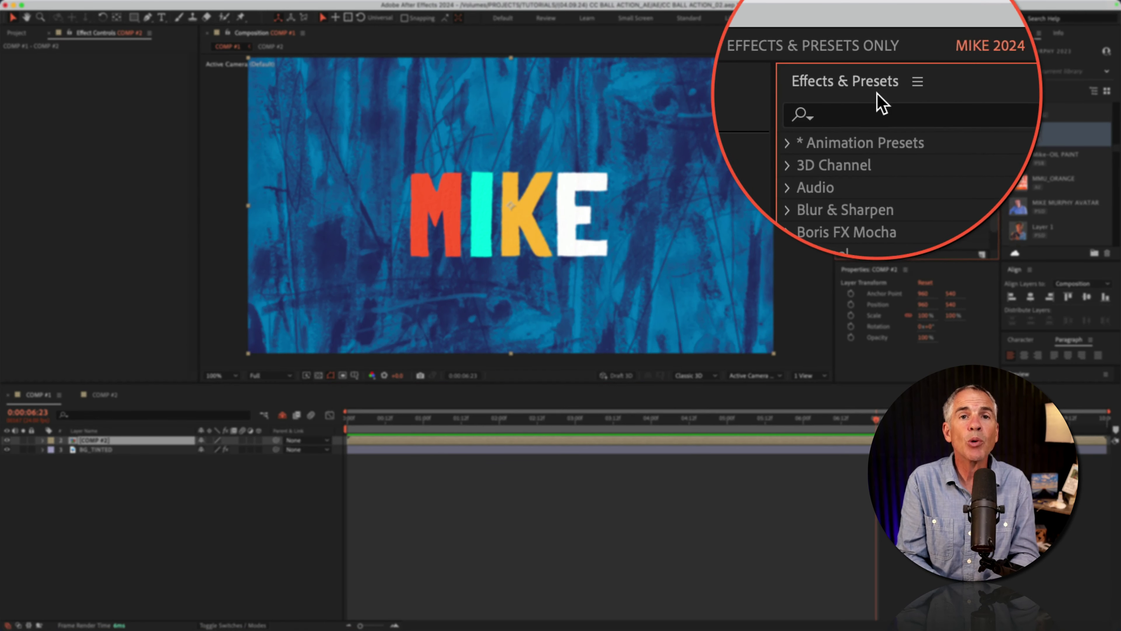
- Find CC Ball Action by searching for "ball" and apply it to the nested COMP #2 layer
{"action": "type", "text": "ball"}
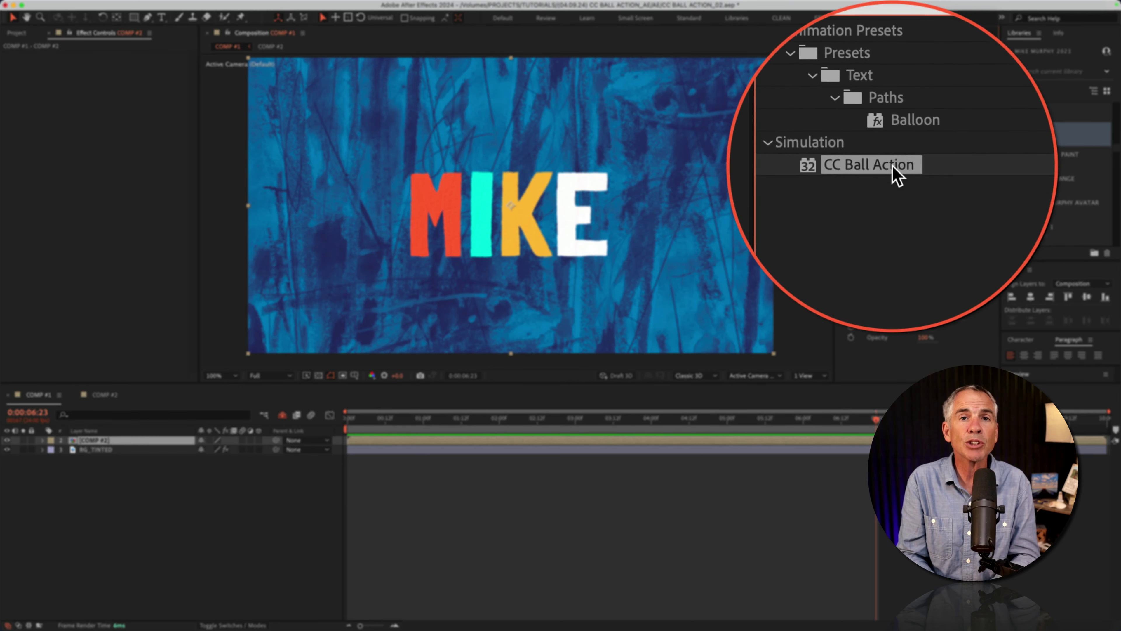
{"action": "left_click_drag", "start_coordinate": [892, 165], "coordinate": [104, 441]}
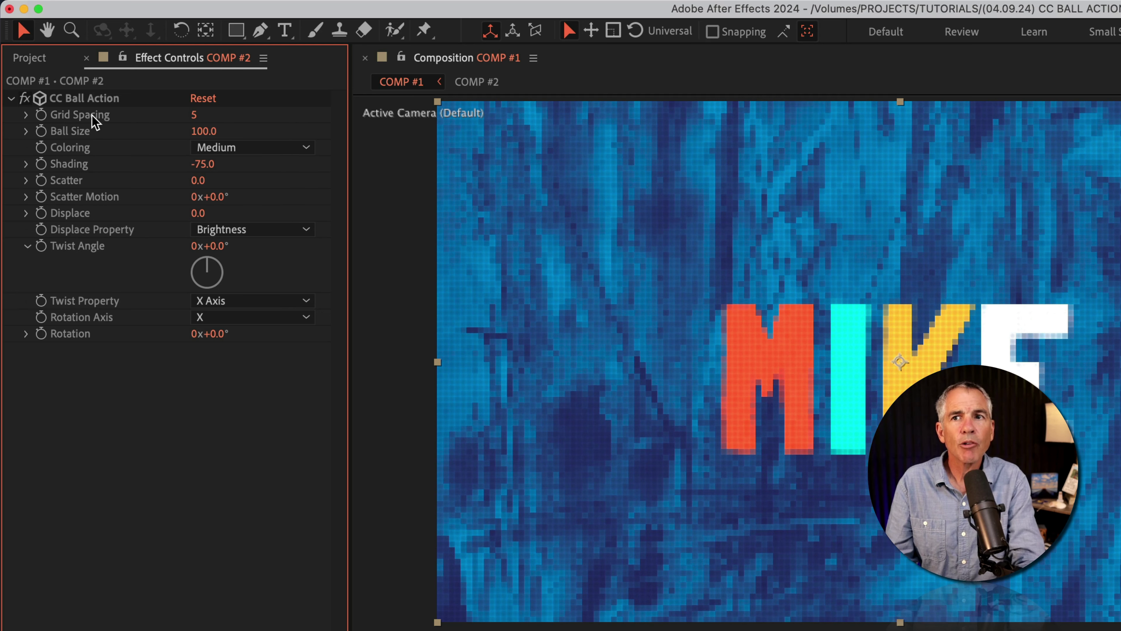
- Set the nested COMP #2 layer's Grid Spacing to 0 and Ball Size to 110 in CC Ball Action
{"action": "left_click", "coordinate": [194, 115]}
{"action": "type", "text": "0"}
{"action": "key", "text": "Return"}
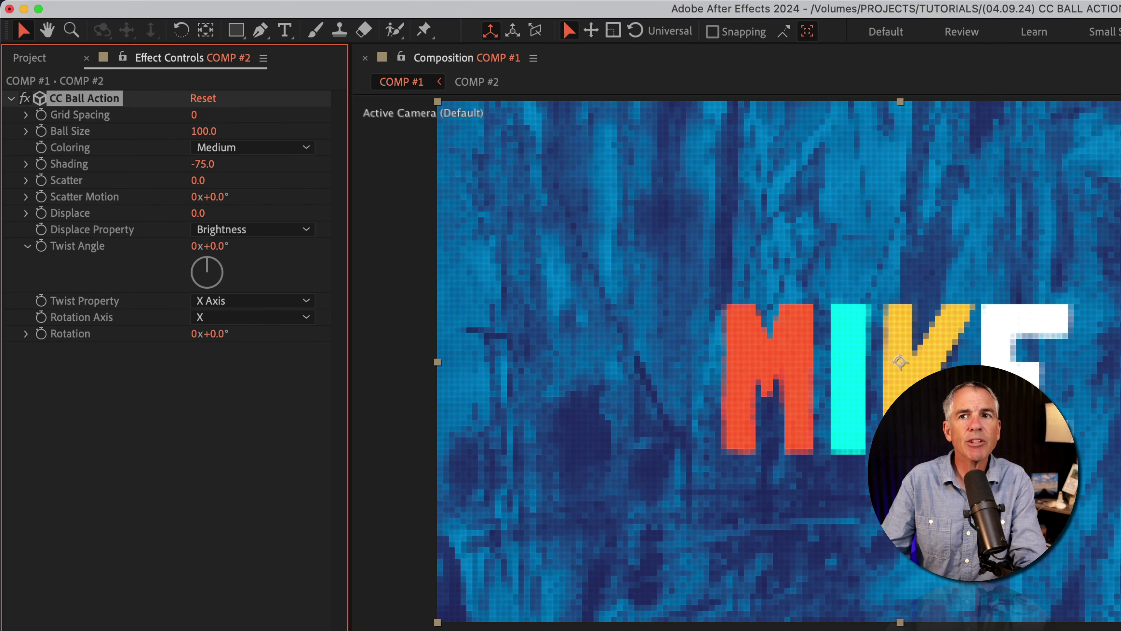
{"action": "left_click", "coordinate": [197, 131]}
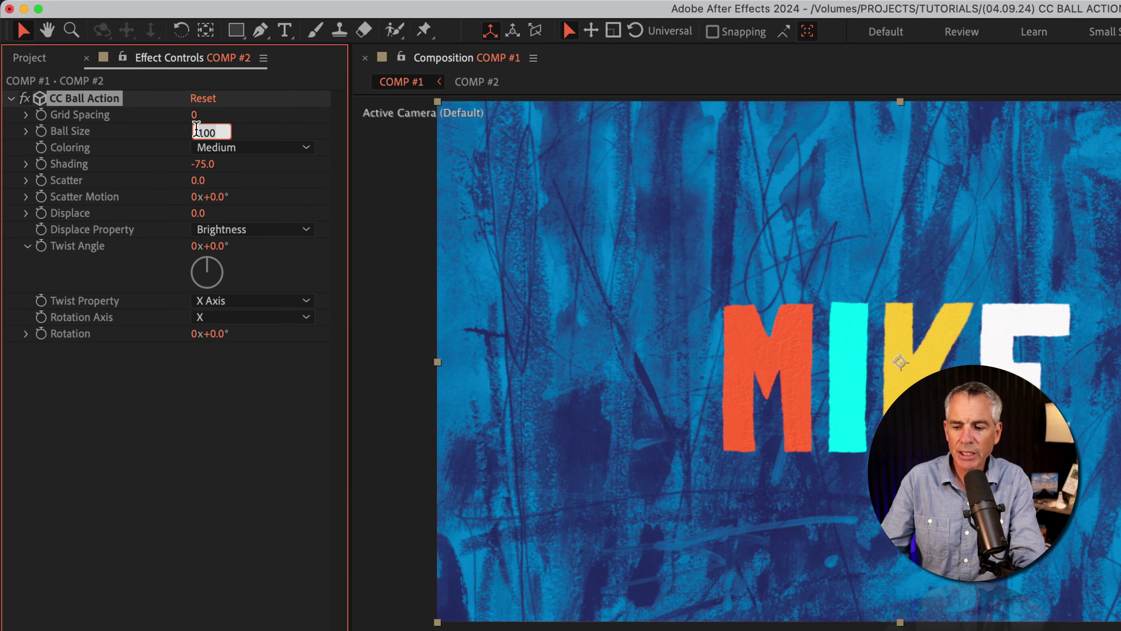
{"action": "key", "text": "Return"}
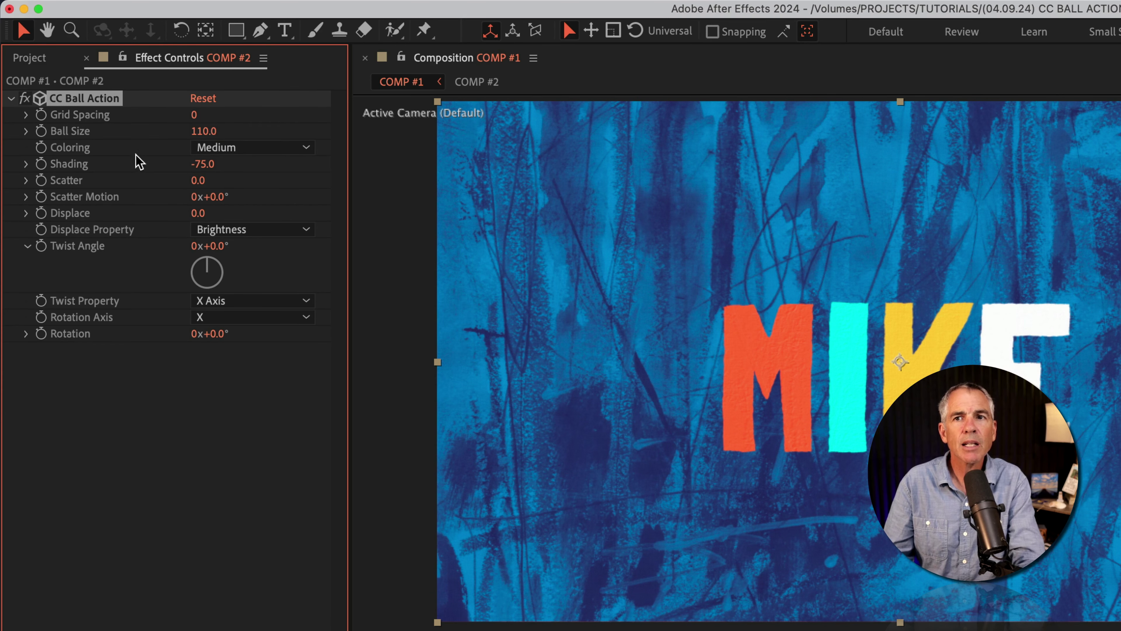
- Set CC Ball Action's Coloring to Crisp and its Shading to 0 on the nested COMP #2 layer
{"action": "left_click", "coordinate": [229, 148]}
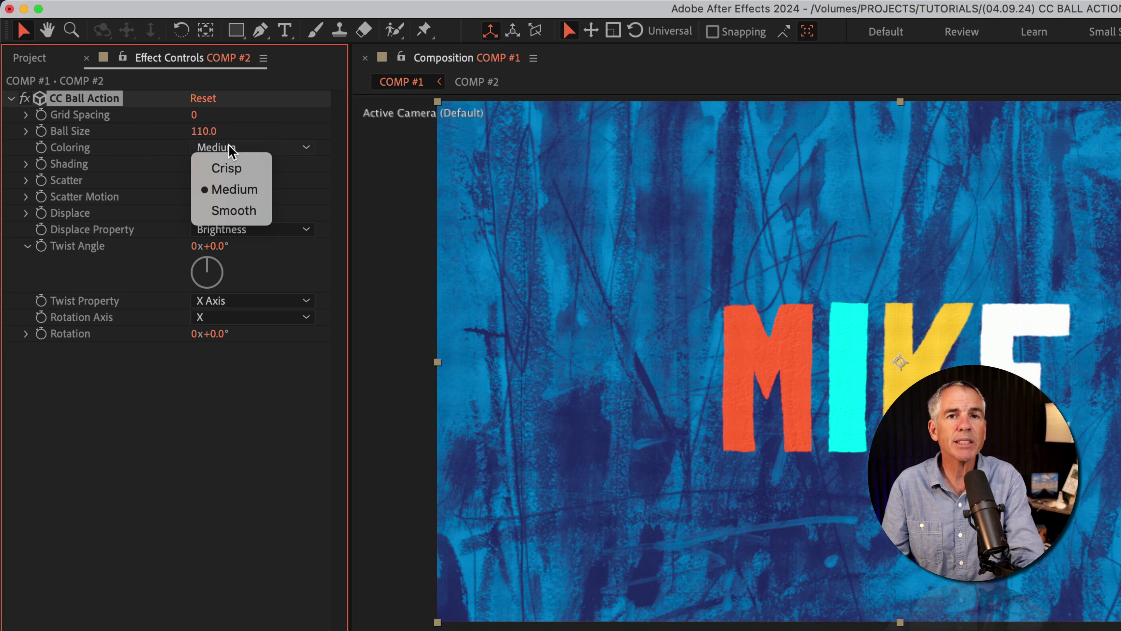
{"action": "left_click", "coordinate": [247, 168]}
{"action": "left_click", "coordinate": [203, 165]}
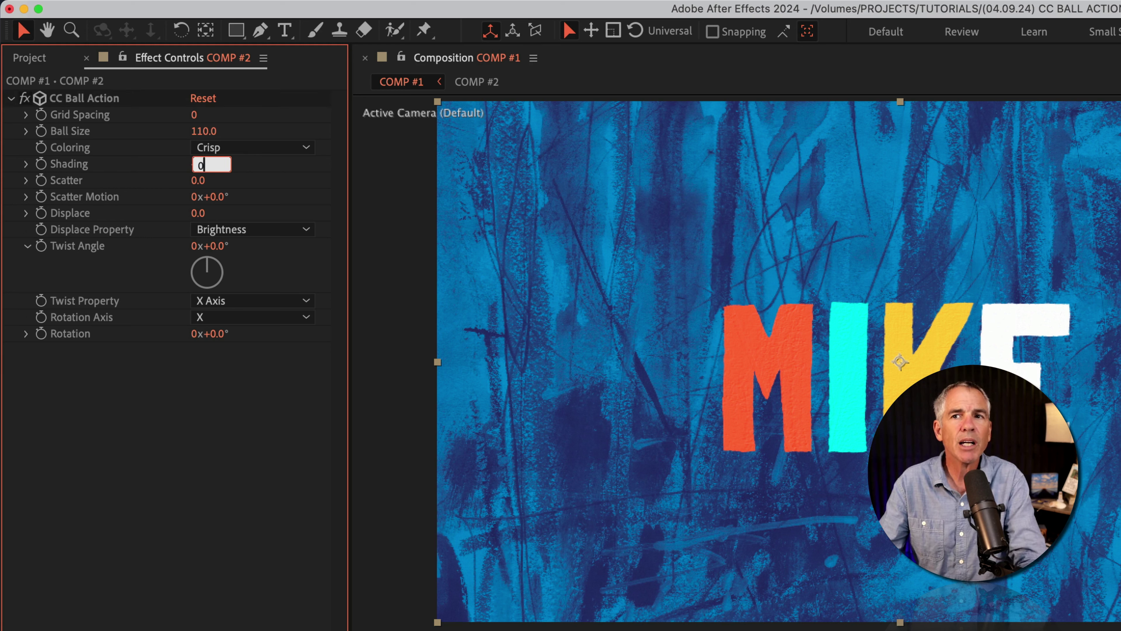
{"action": "type", "text": "0"}
{"action": "key", "text": "Return"}
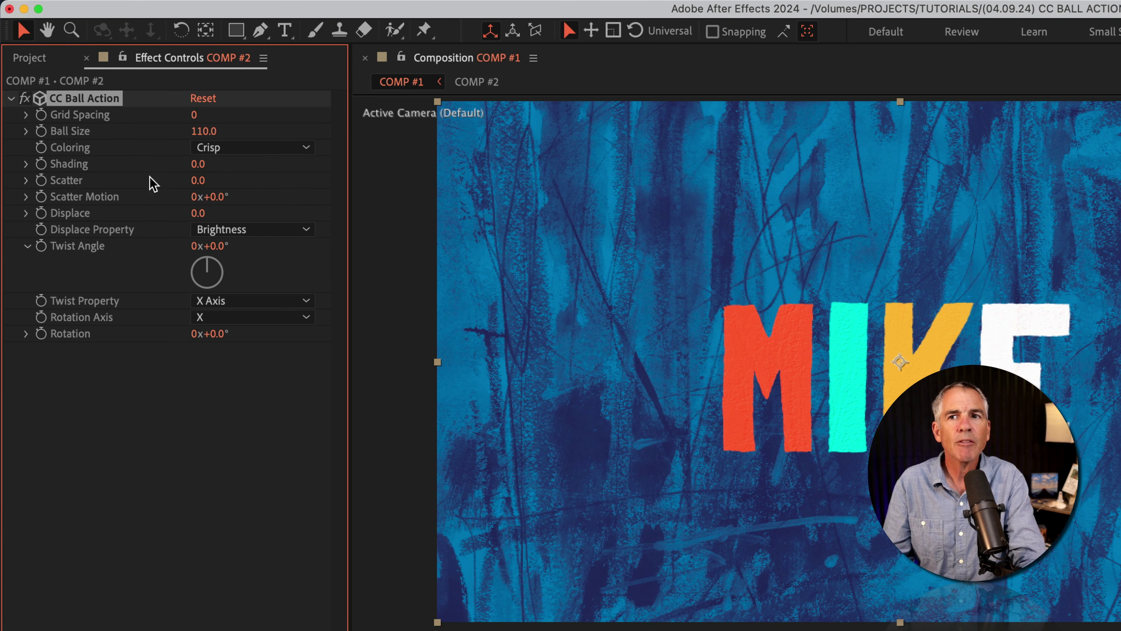
- Set Scatter to 116 and Displace to 46 in CC Ball Action, using Brightness as the Displace Property
{"action": "left_click", "coordinate": [196, 181]}
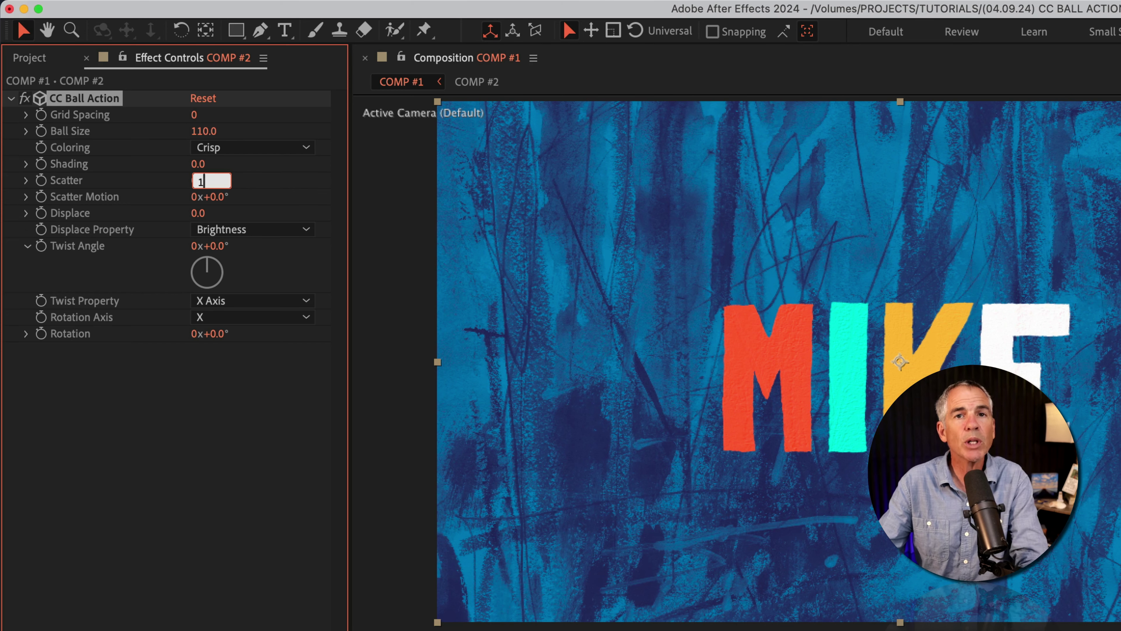
{"action": "type", "text": "116"}
{"action": "key", "text": "Return"}
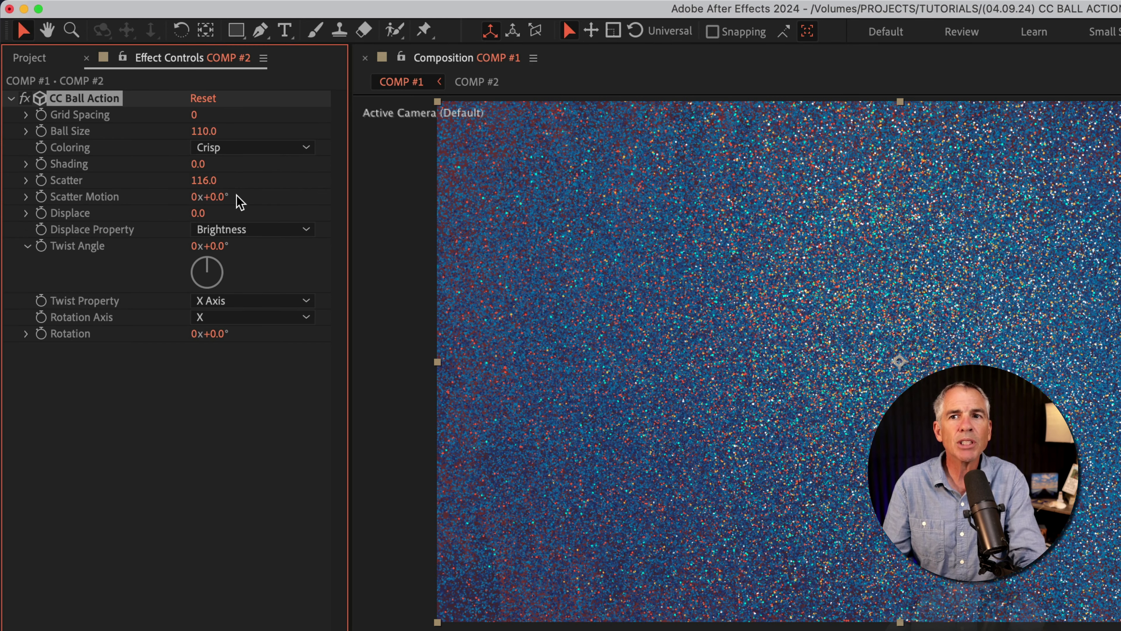
{"action": "left_click", "coordinate": [198, 213]}
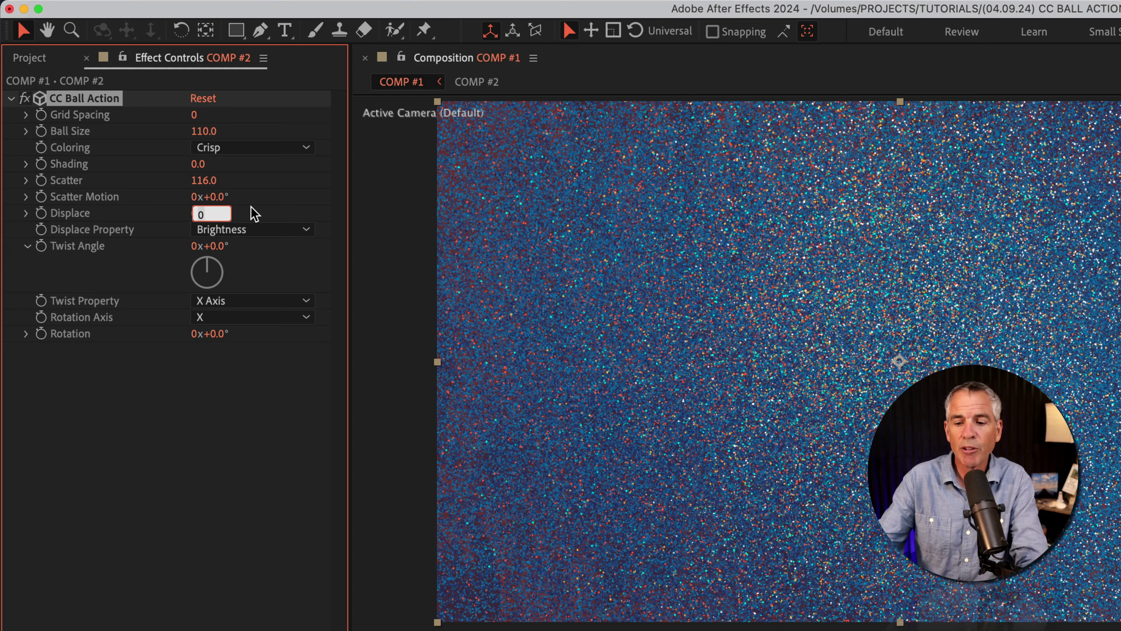
{"action": "key", "text": "Return"}
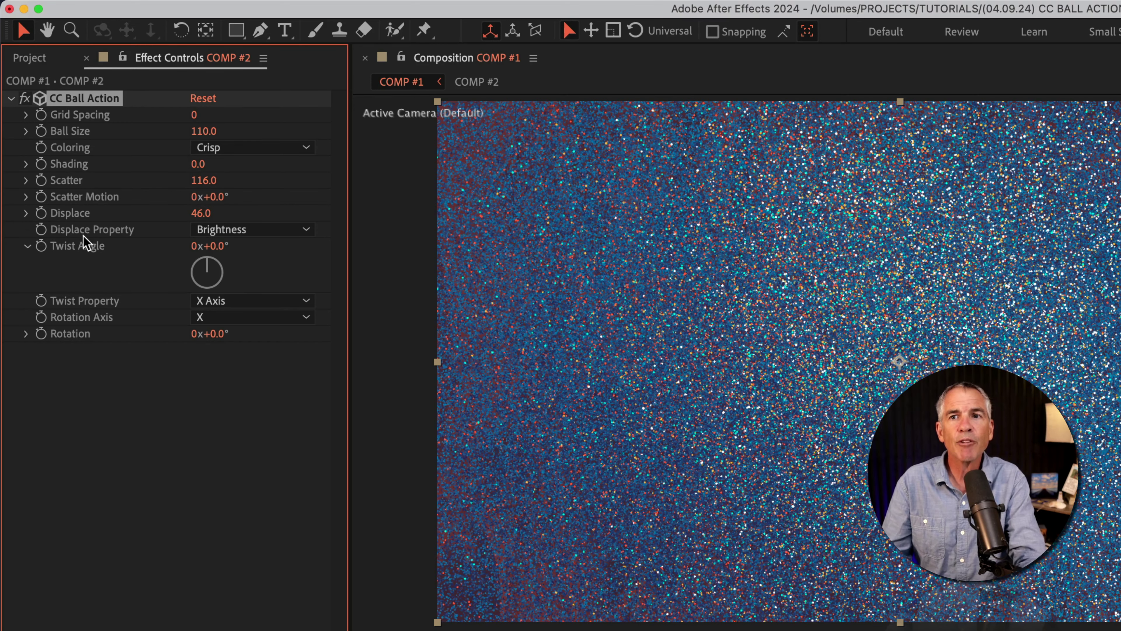
{"action": "left_click", "coordinate": [246, 230]}
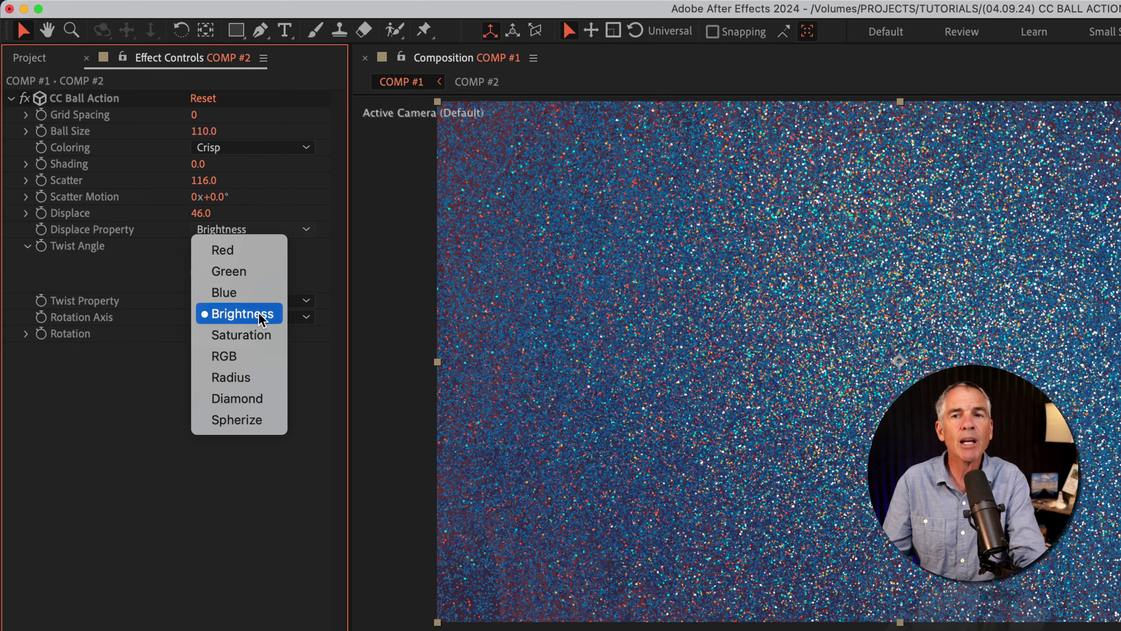
{"action": "left_click", "coordinate": [260, 315]}
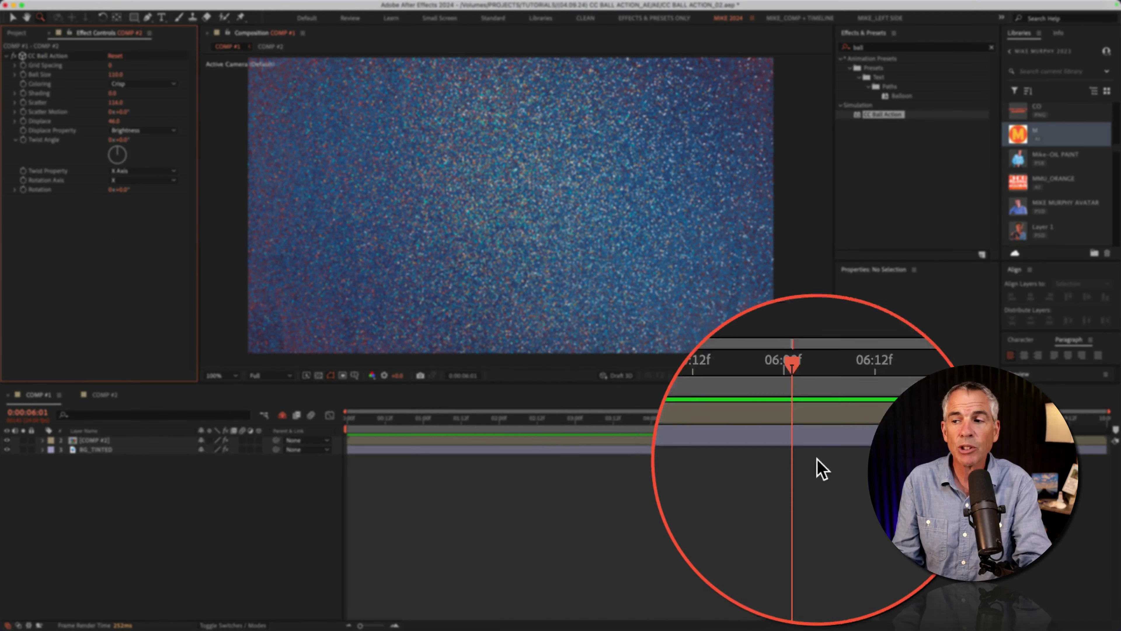
- Add starting keyframes for CC Ball Action's Scatter and Displace at 0 seconds and reveal them in the timeline
{"action": "left_click_drag", "start_coordinate": [810, 422], "coordinate": [384, 373]}
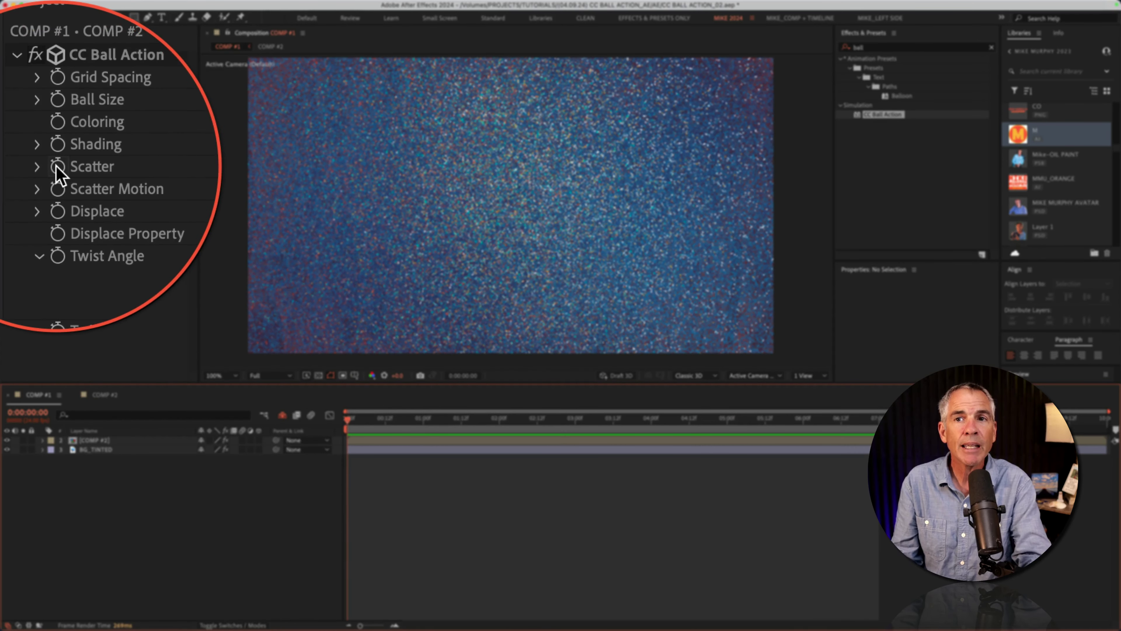
{"action": "left_click", "coordinate": [23, 102]}
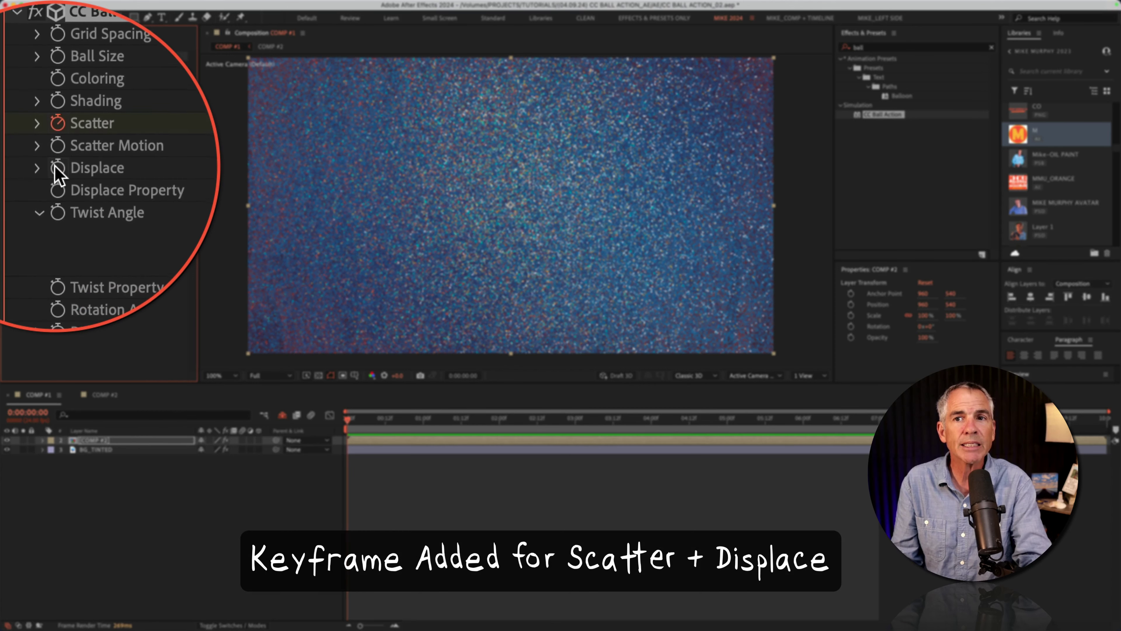
{"action": "left_click", "coordinate": [23, 120]}
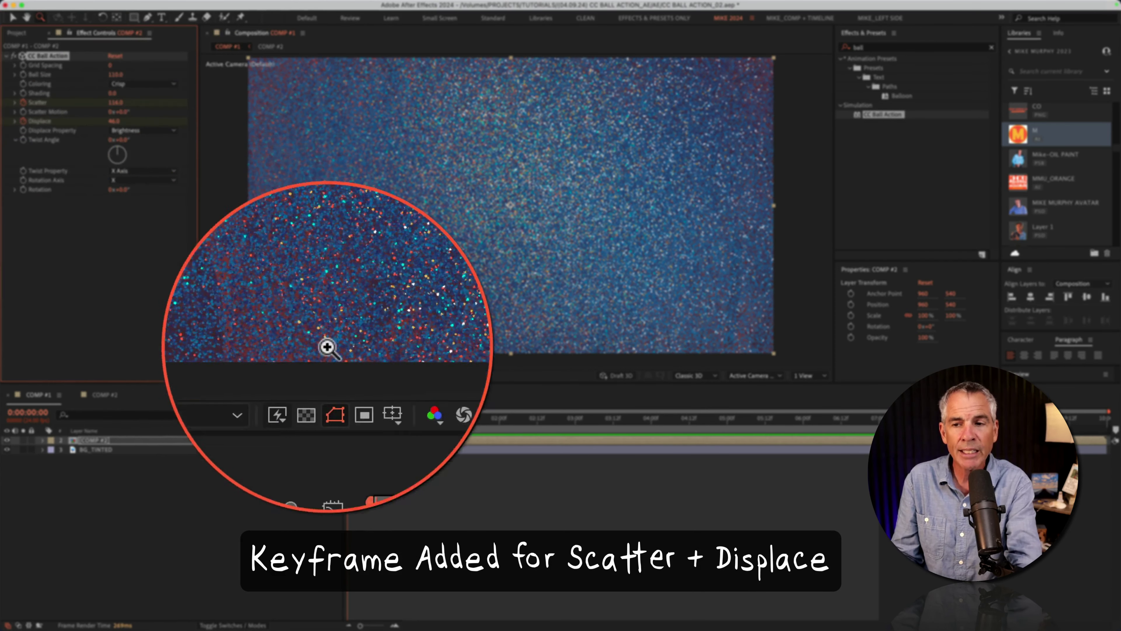
{"action": "left_click", "coordinate": [372, 419]}
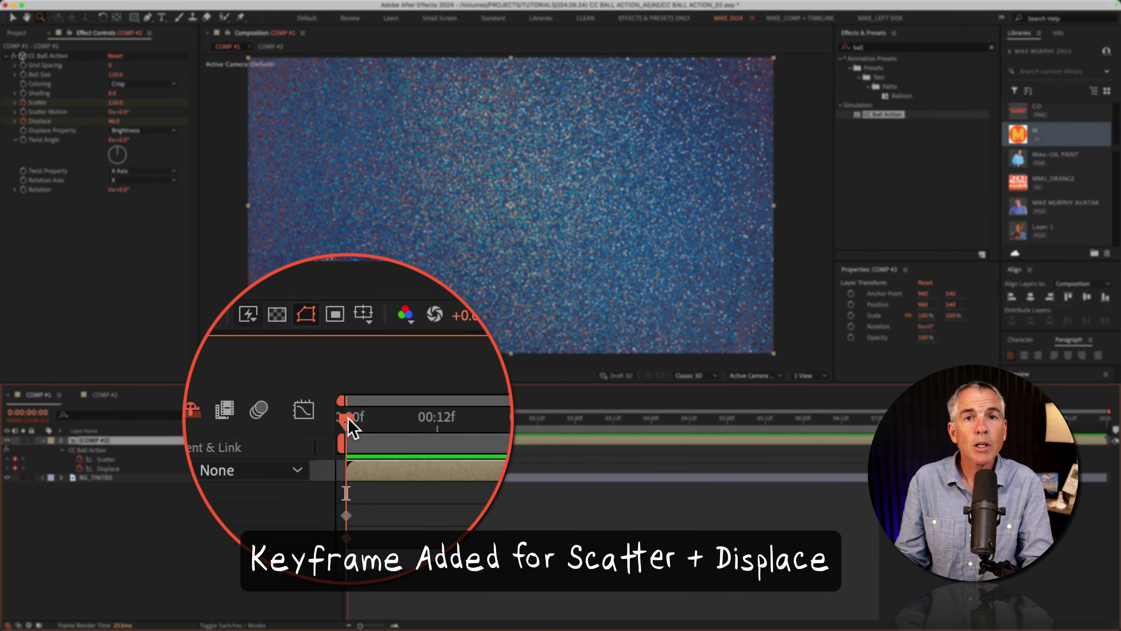
- Keyframe Scatter to 0 at 1:19 and Displace to -40 at 2:00
{"action": "left_click_drag", "start_coordinate": [353, 422], "coordinate": [483, 423]}
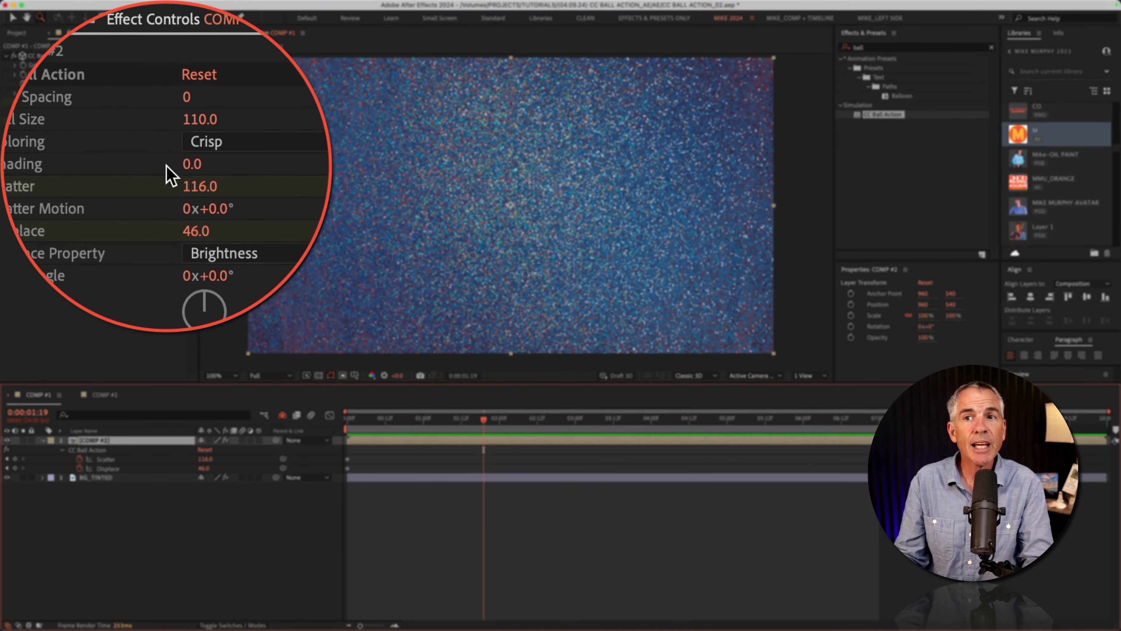
{"action": "left_click", "coordinate": [167, 167]}
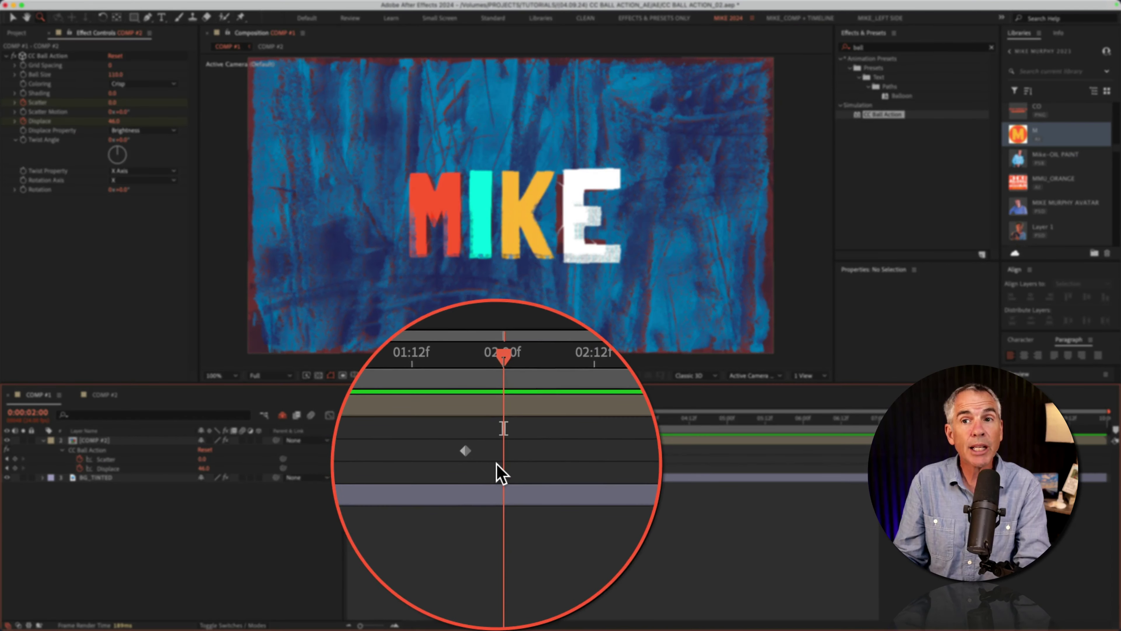
{"action": "left_click", "coordinate": [166, 165]}
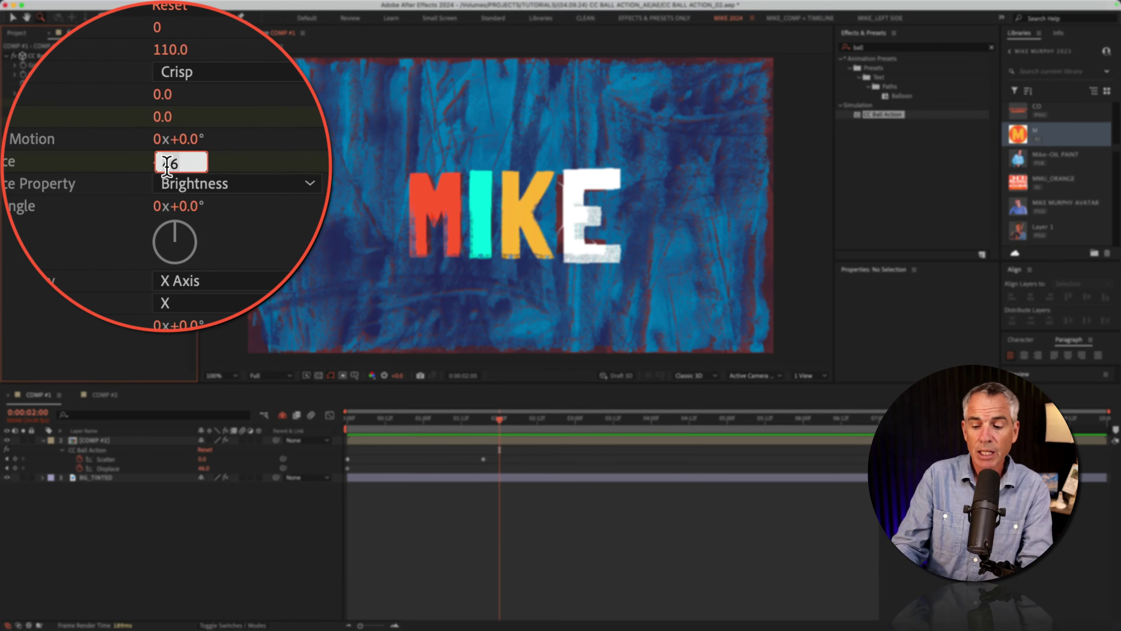
{"action": "type", "text": "-40"}
{"action": "key", "text": "Return"}
- Keyframe CC Ball Action's Displace to 135 at 3:00
{"action": "left_click", "coordinate": [574, 419]}
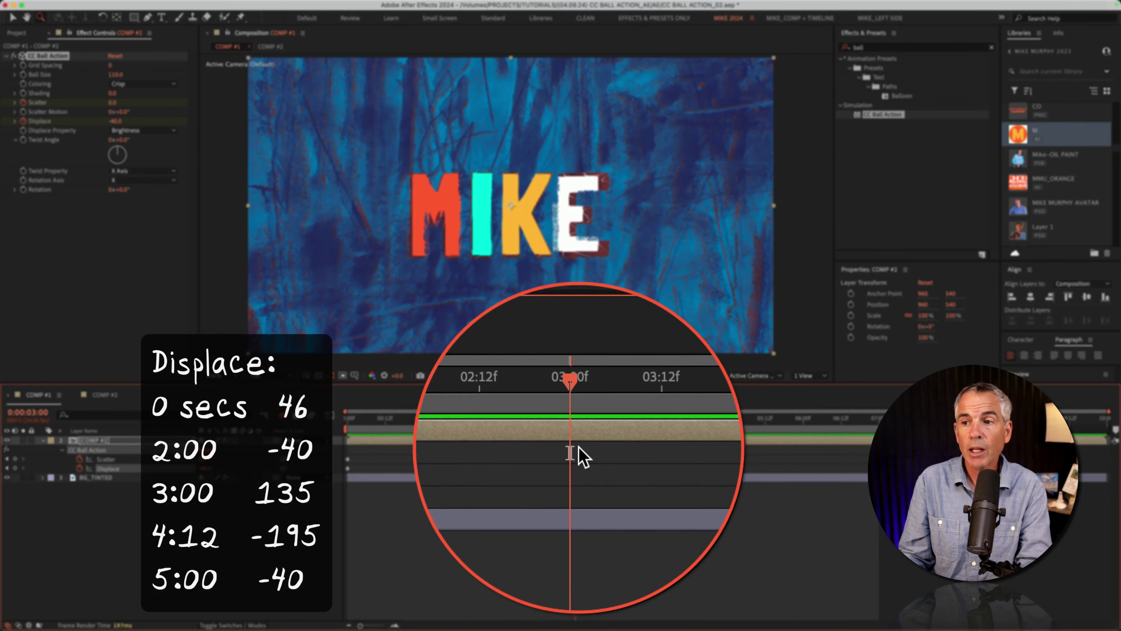
{"action": "left_click", "coordinate": [166, 167]}
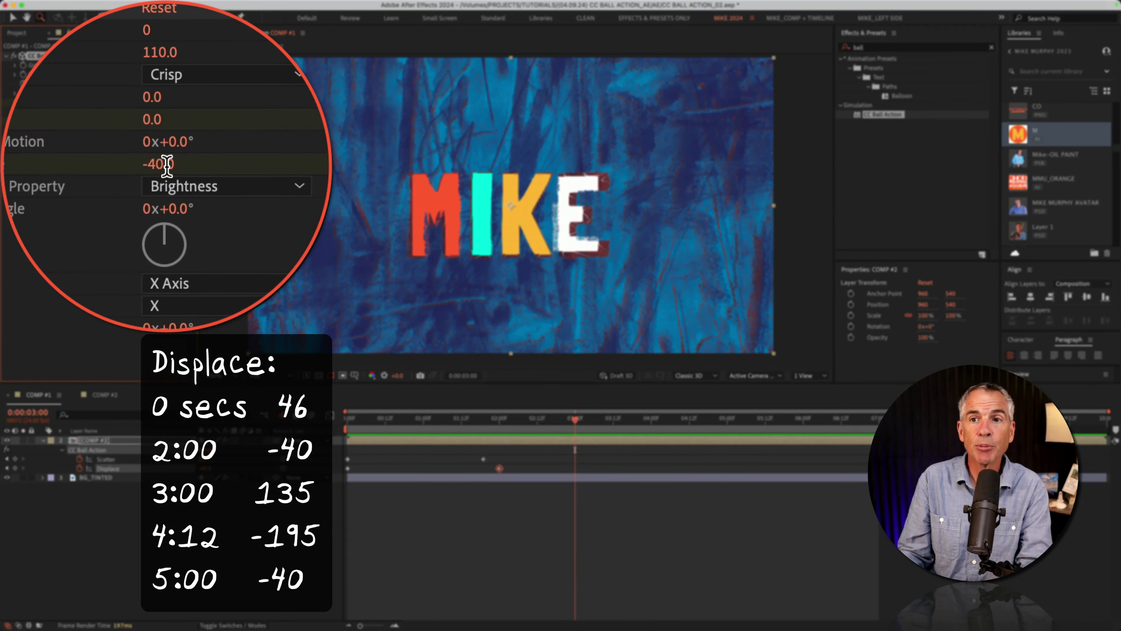
{"action": "type", "text": "135"}
{"action": "key", "text": "Return"}
- Keyframe Displace to -195 at 4:12 and to -40 at 5:00
{"action": "left_click", "coordinate": [690, 419]}
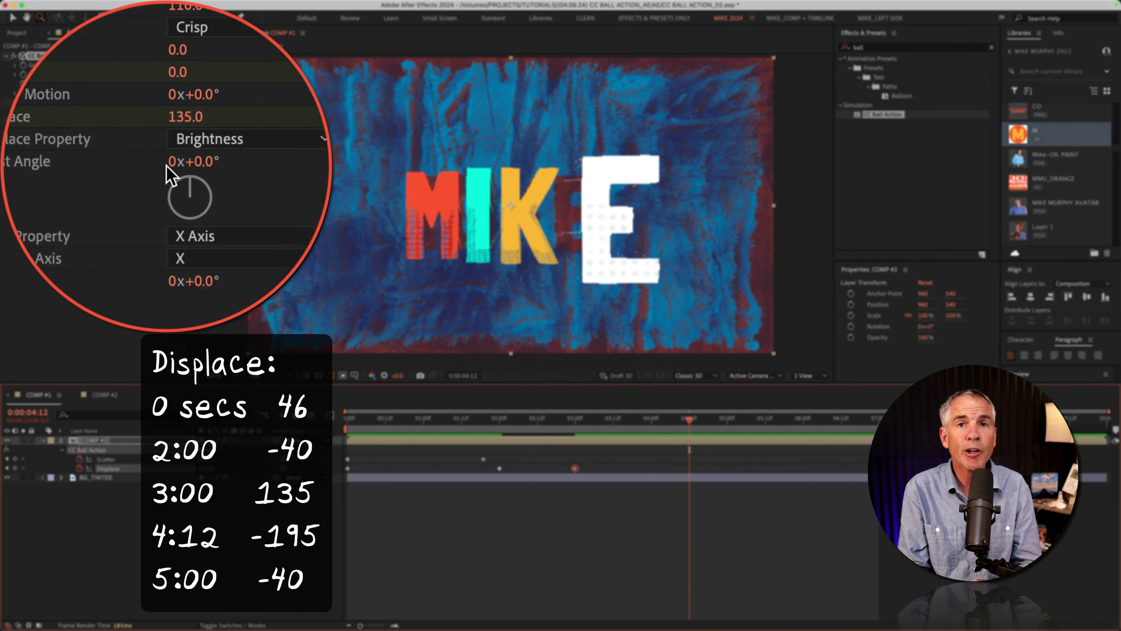
{"action": "left_click", "coordinate": [113, 122]}
{"action": "type", "text": "-19"}
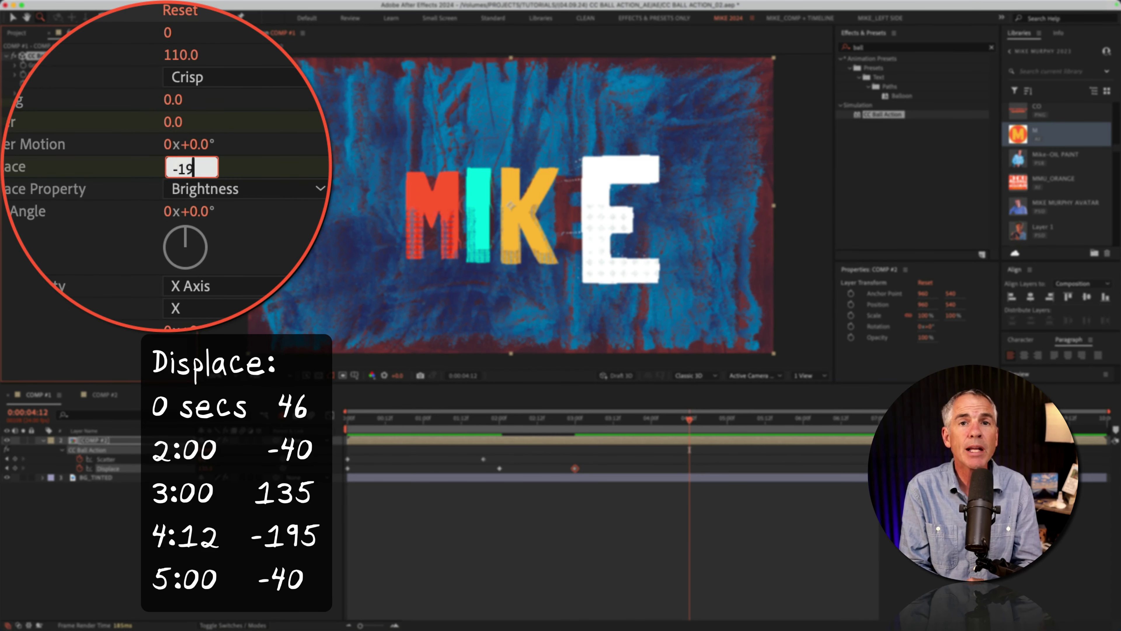
{"action": "type", "text": "5"}
{"action": "key", "text": "Return"}
{"action": "left_click", "coordinate": [727, 418]}
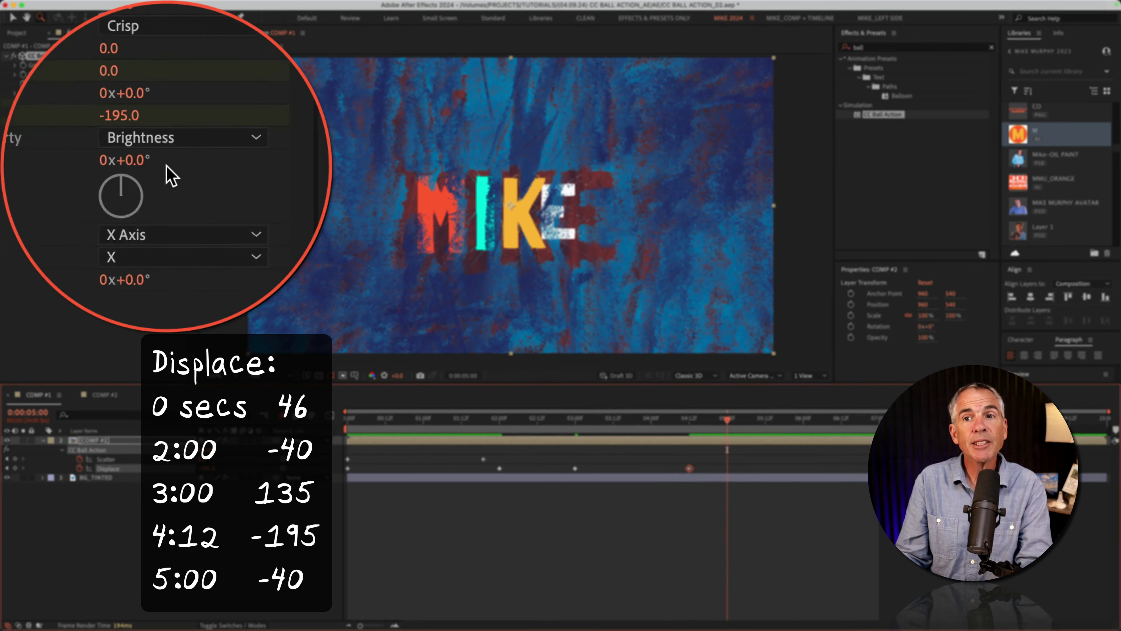
{"action": "left_click", "coordinate": [119, 116]}
{"action": "type", "text": "-"}
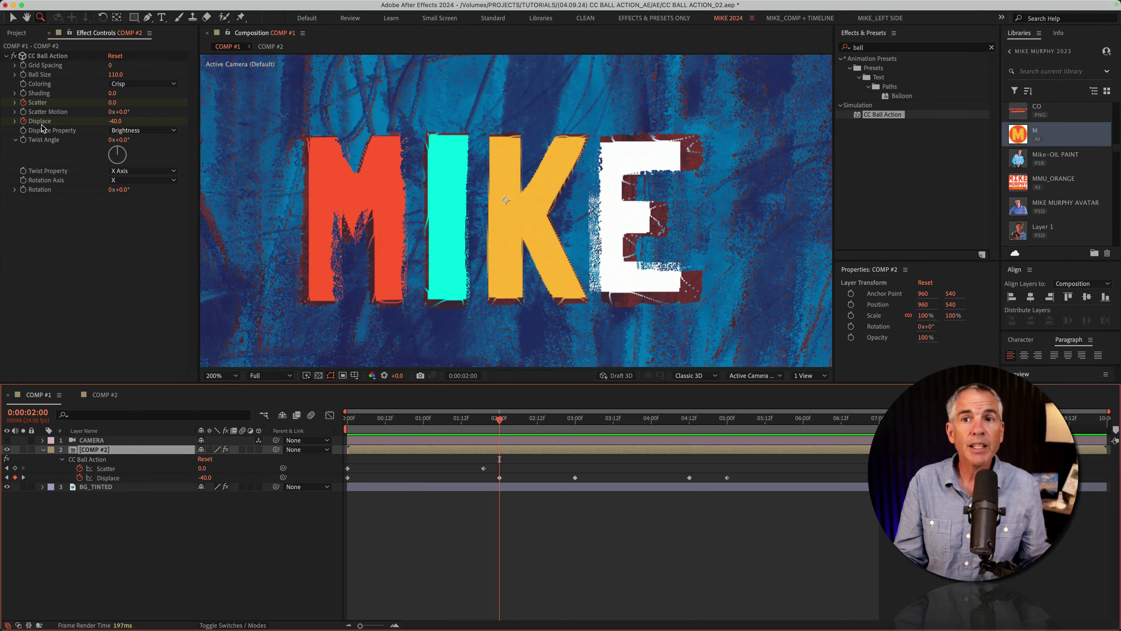
- Turn on the CAMERA layer in COMP #1 and scrub from 2:00 to examine the Displace animation from the side
{"action": "left_click", "coordinate": [42, 128]}
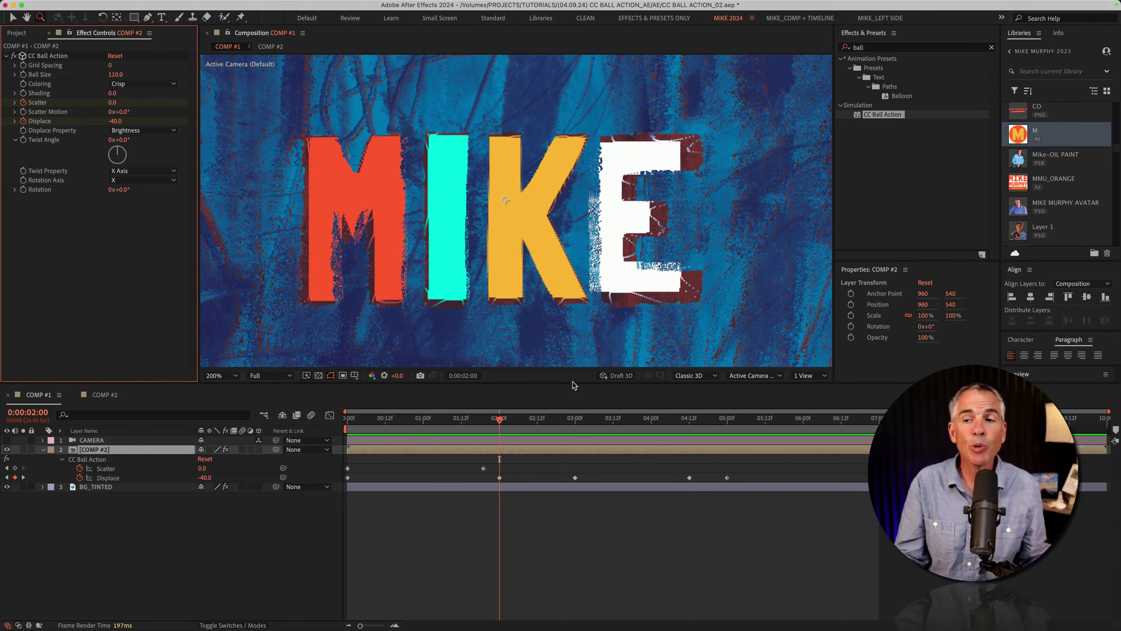
{"action": "left_click_drag", "start_coordinate": [499, 421], "coordinate": [498, 451]}
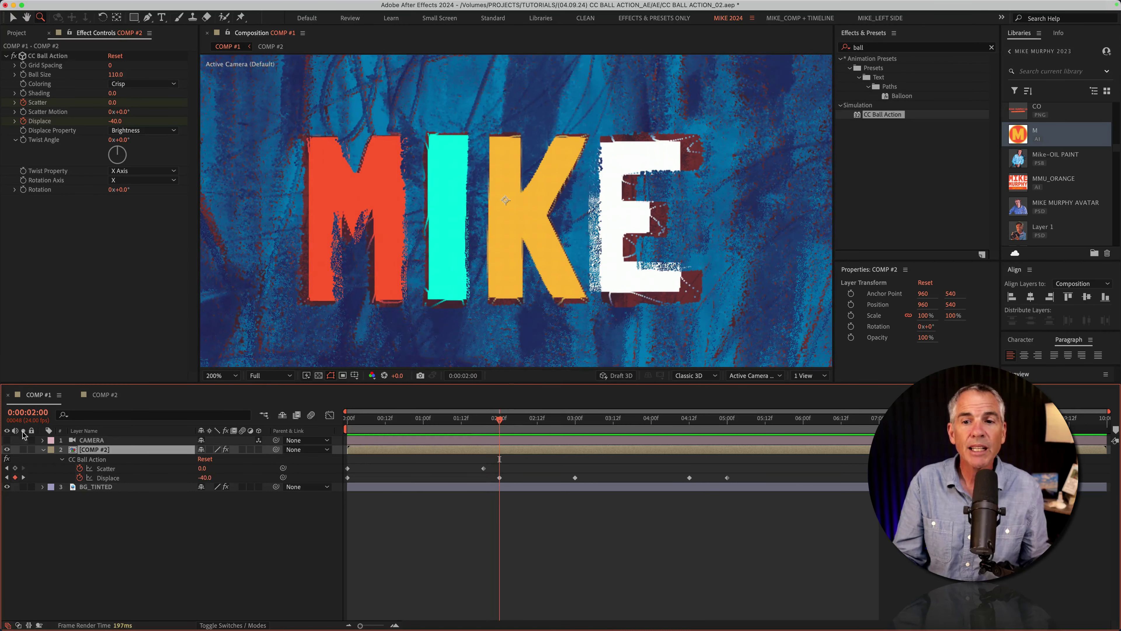
{"action": "left_click", "coordinate": [7, 440]}
{"action": "left_click", "coordinate": [82, 441]}
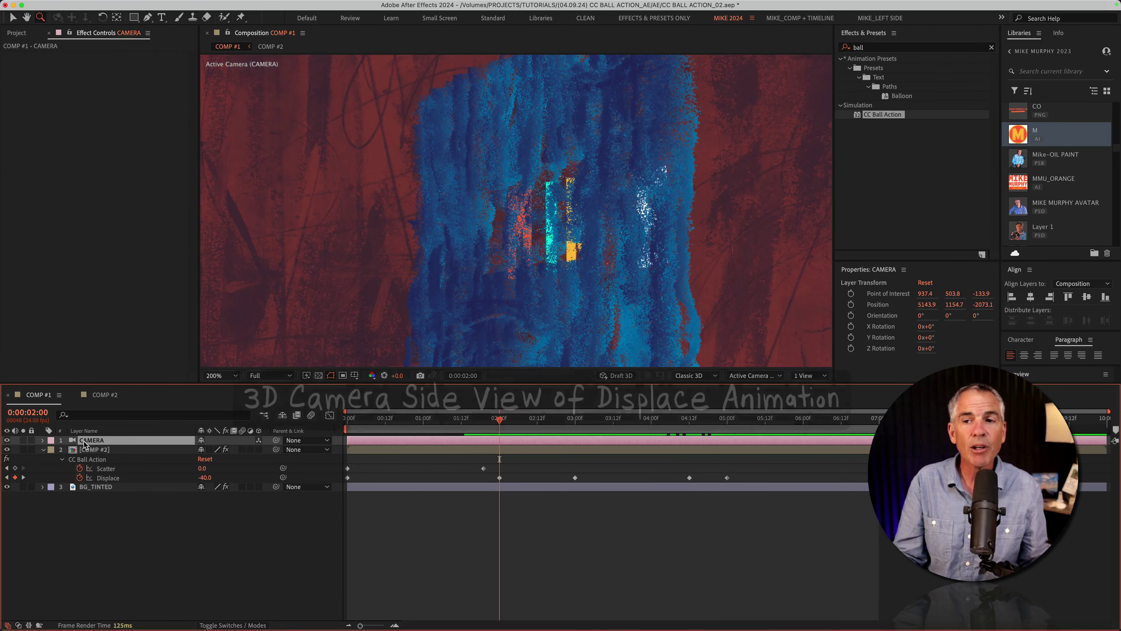
{"action": "left_click_drag", "start_coordinate": [502, 422], "coordinate": [642, 441]}
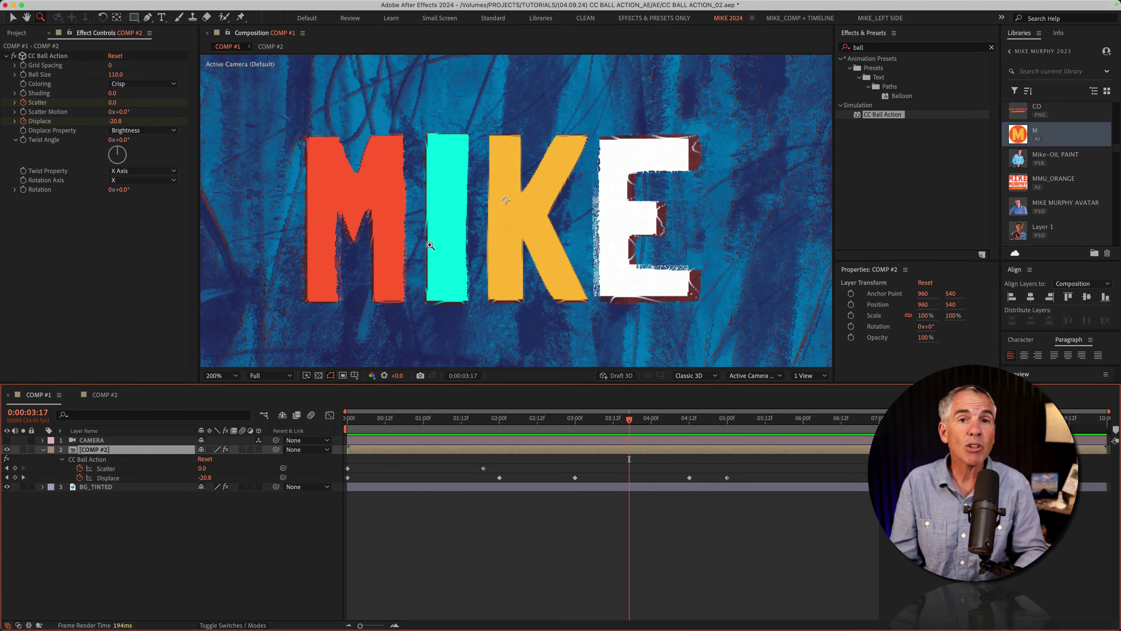
- In COMP #2, hide the multicolored text layer, show the MMU LOGO layer and select the logo's Texturize effect
{"action": "double_click", "coordinate": [100, 450]}
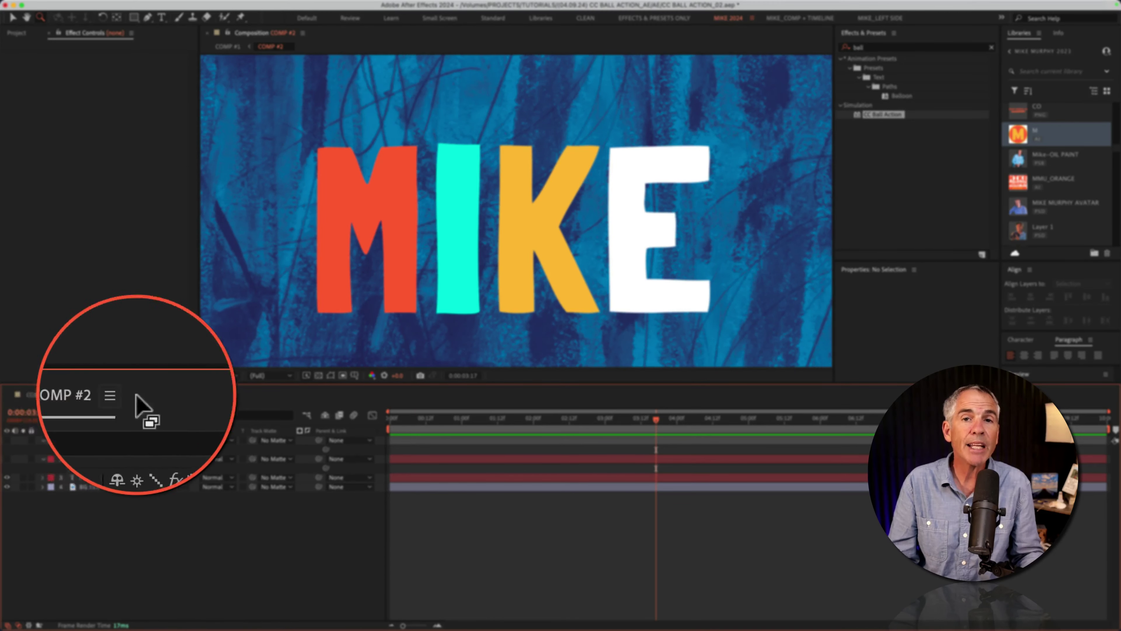
{"action": "left_click", "coordinate": [7, 477]}
{"action": "left_click", "coordinate": [7, 440]}
{"action": "left_click", "coordinate": [71, 441]}
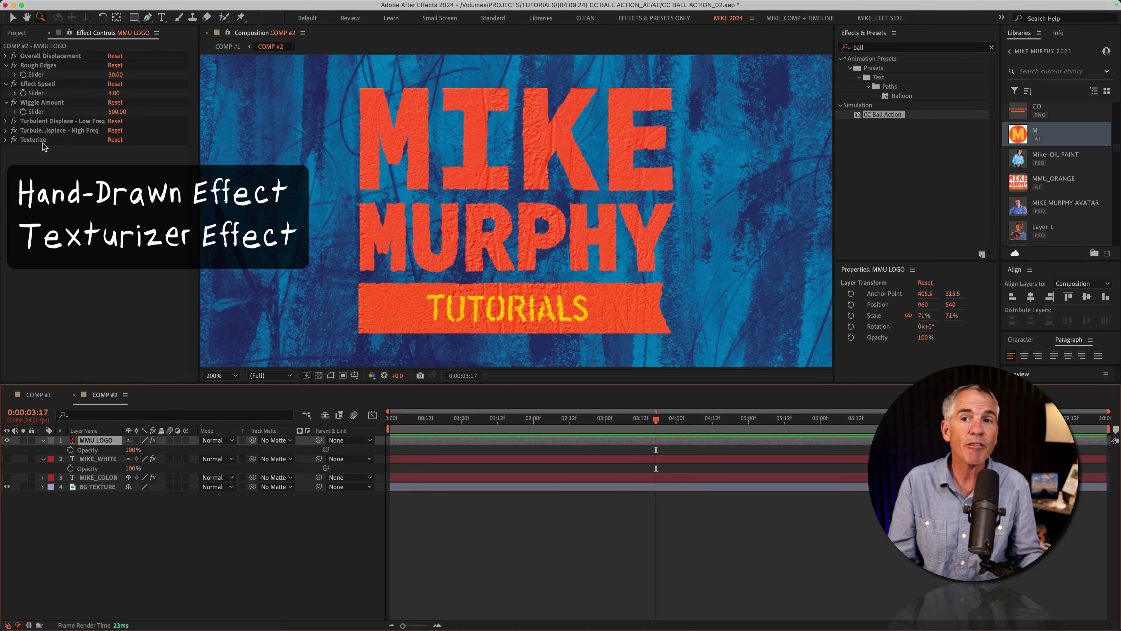
{"action": "left_click", "coordinate": [33, 140]}
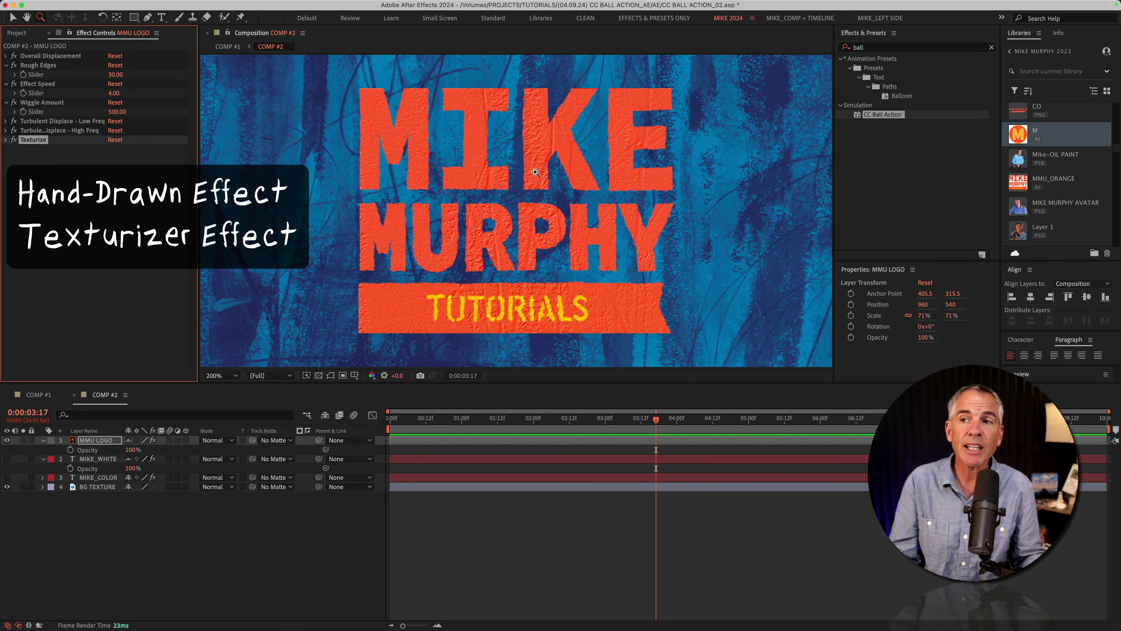